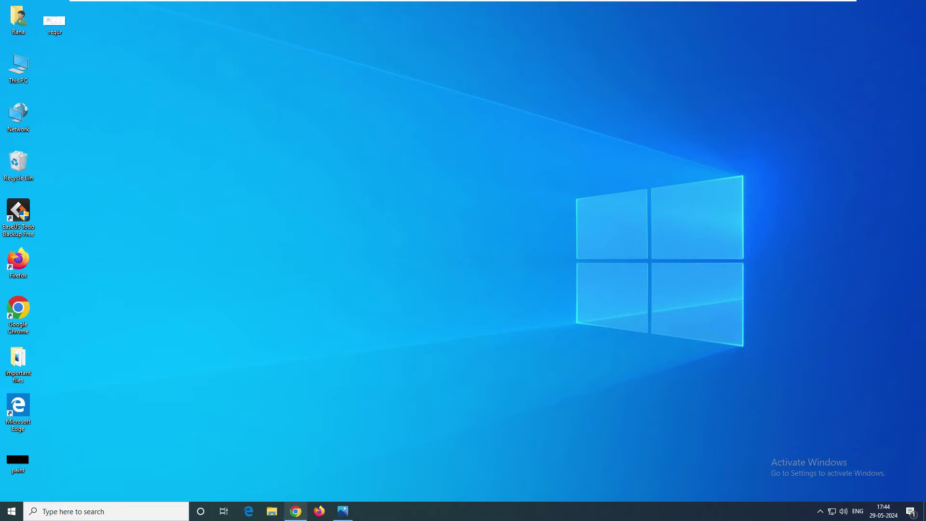
In Chrome, open the "Best Free Backup Software for Windows 11/10/8/7" result for "easeus todo backup free" and check the browser's downloads.
left_click(296, 511)
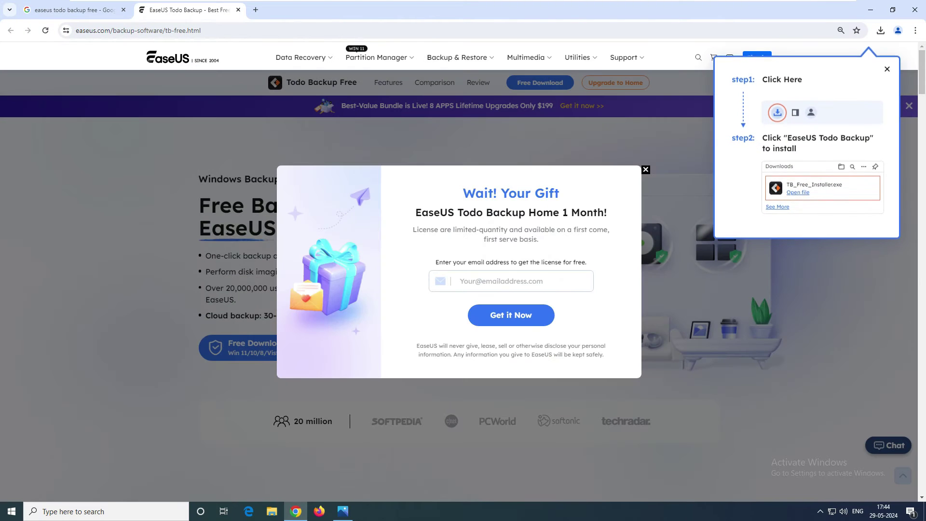
mouse_move(578, 57)
left_click(72, 10)
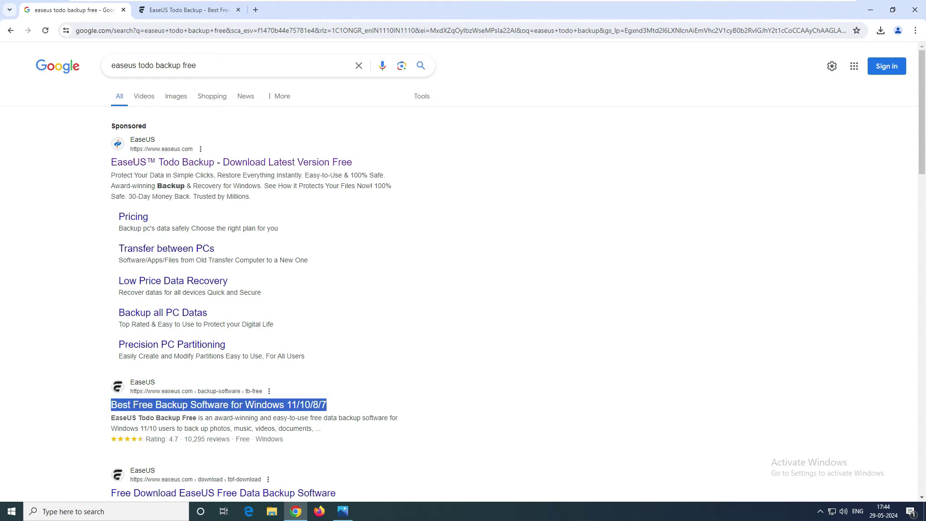
left_click_drag(195, 65, 112, 65)
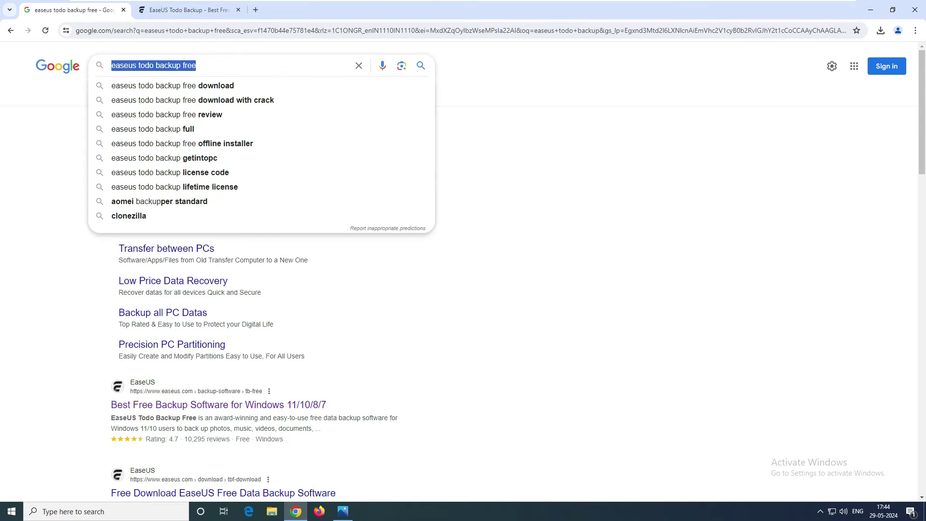
left_click_drag(195, 65, 111, 65)
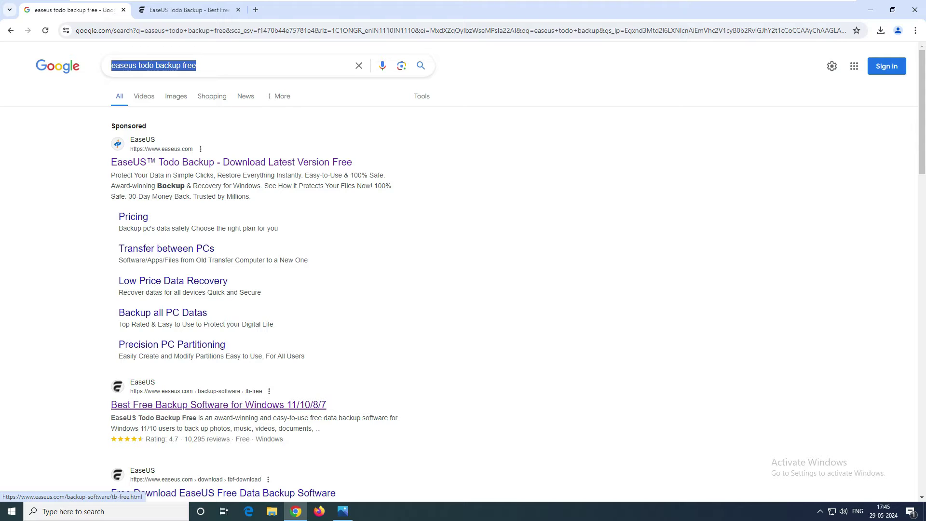
left_click(218, 405)
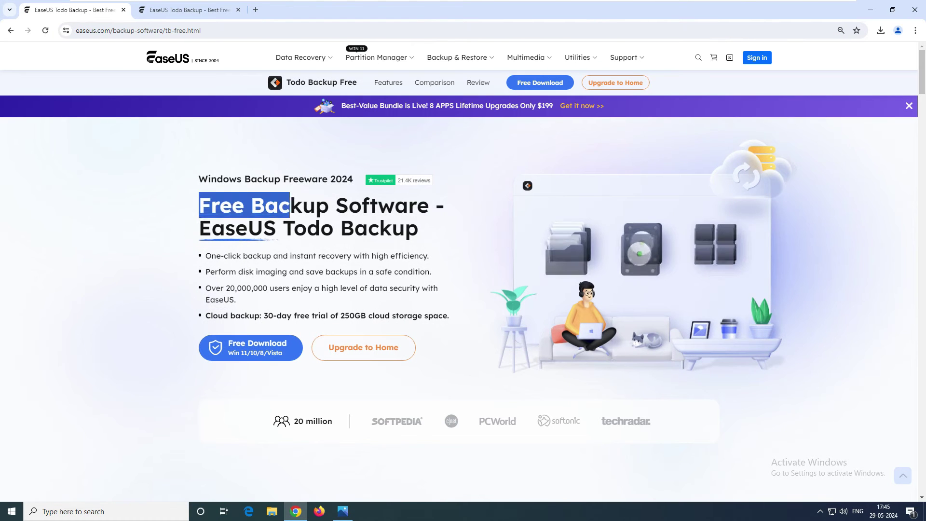
left_click_drag(290, 207, 419, 230)
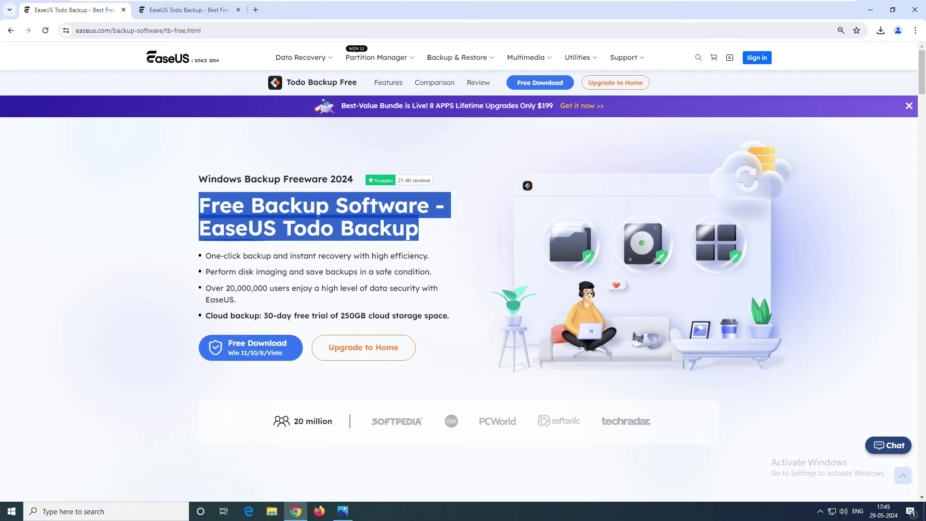
left_click(880, 31)
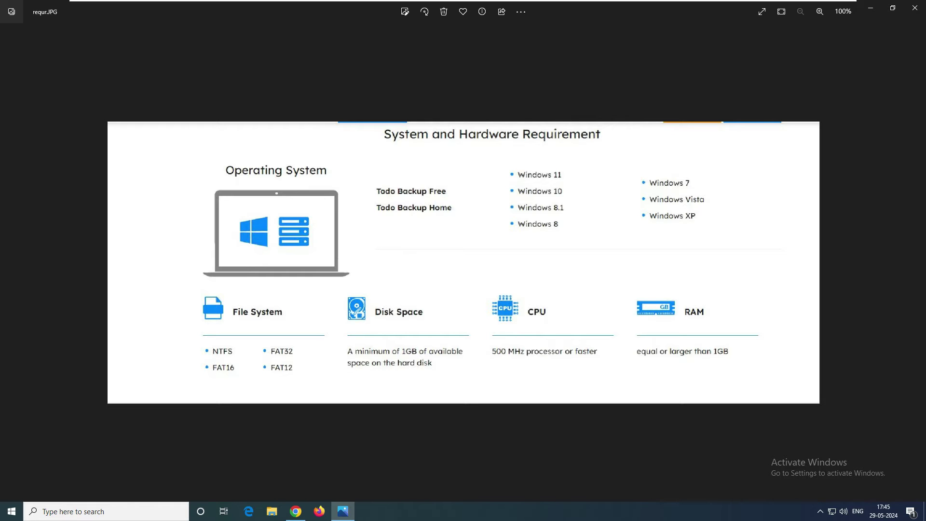
Return to the desktop, refresh it, and launch EaseUS Todo Backup Free.
key("super+d")
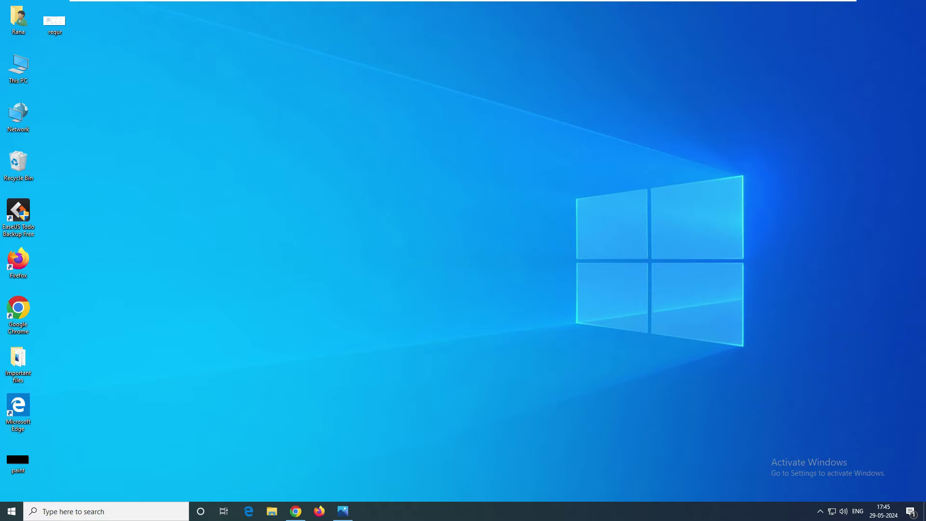
right_click(381, 153)
left_click(406, 184)
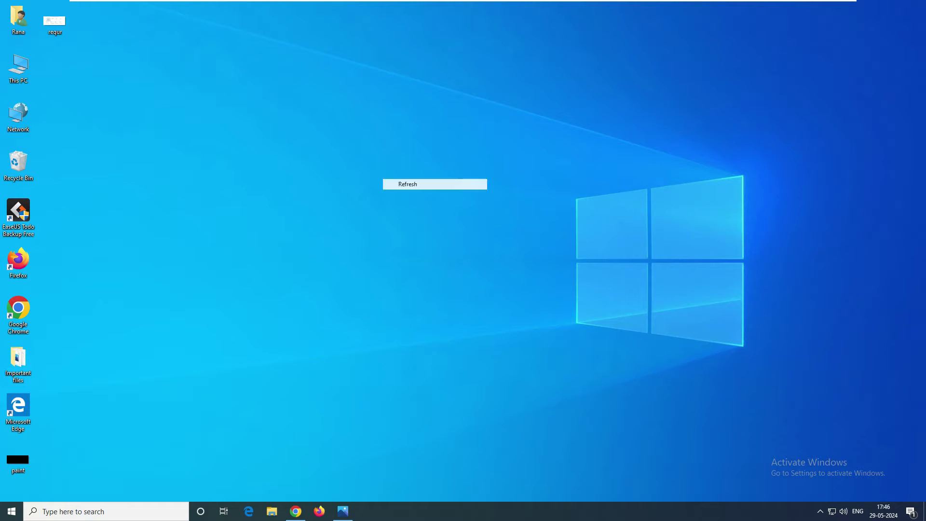
double_click(18, 216)
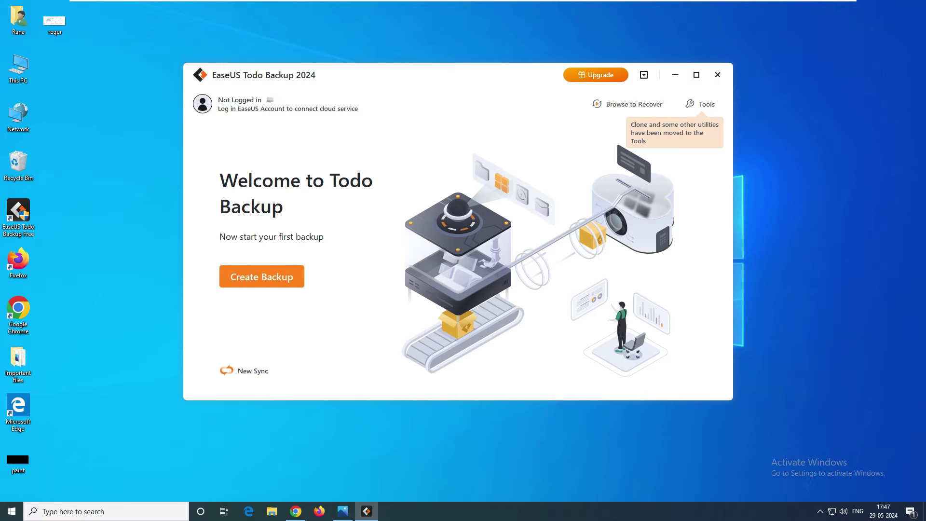
Explore the Clone tool with C: as source and the Hard disk 1 volumes as possible targets, then leave without cloning.
left_click(698, 104)
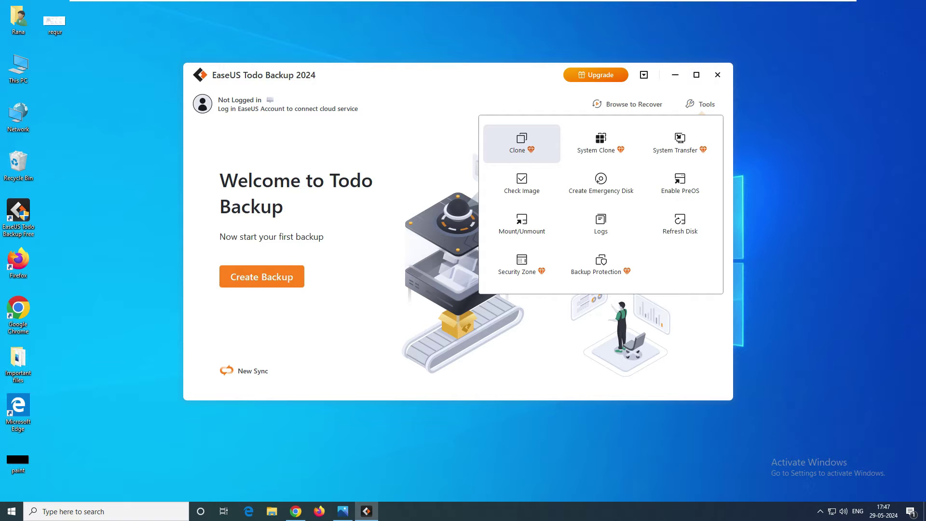
left_click(522, 143)
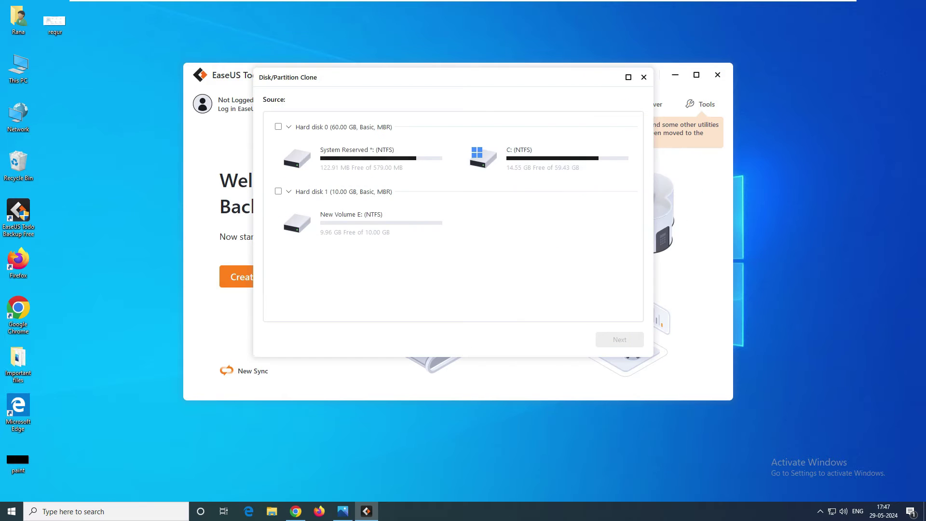
left_click(547, 159)
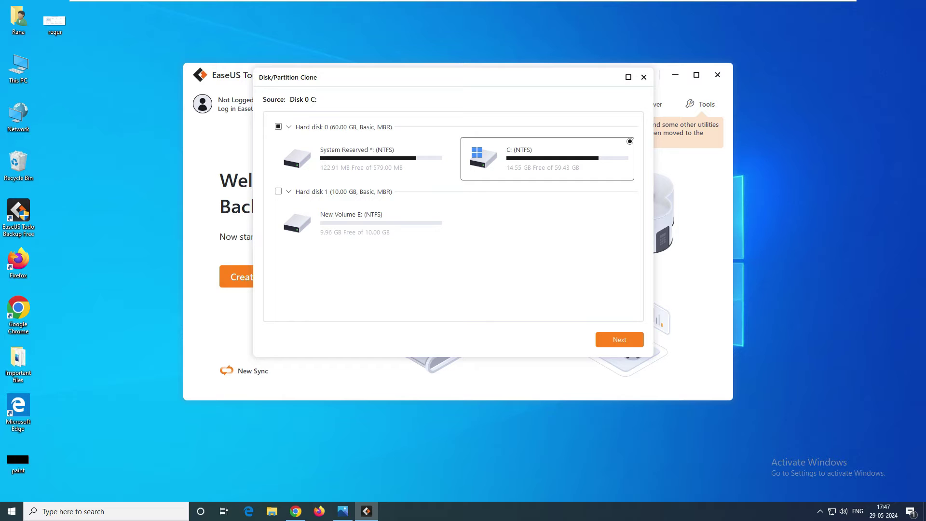
left_click(618, 339)
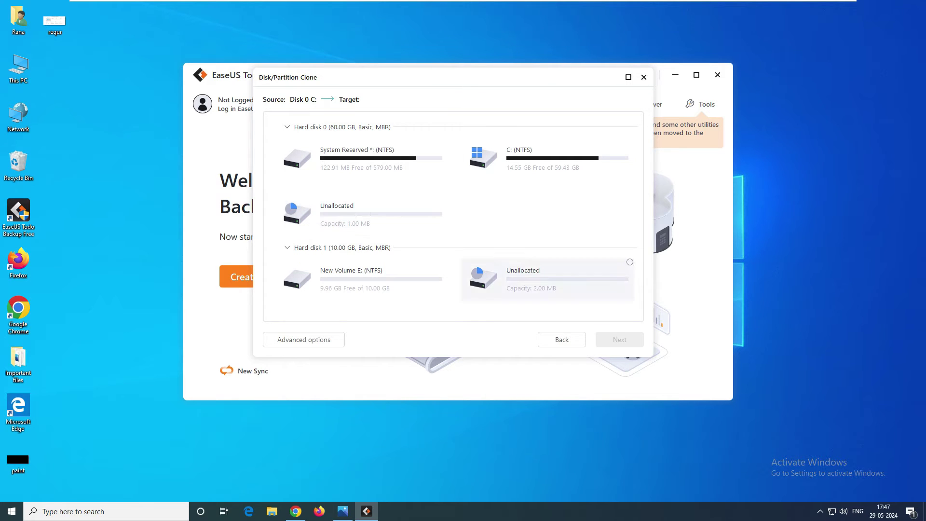
left_click(548, 279)
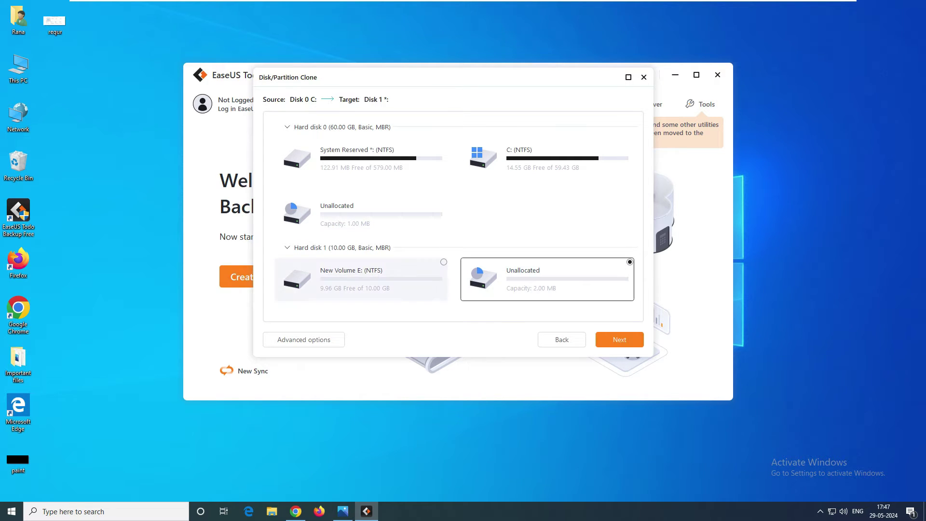
left_click(361, 279)
left_click(562, 339)
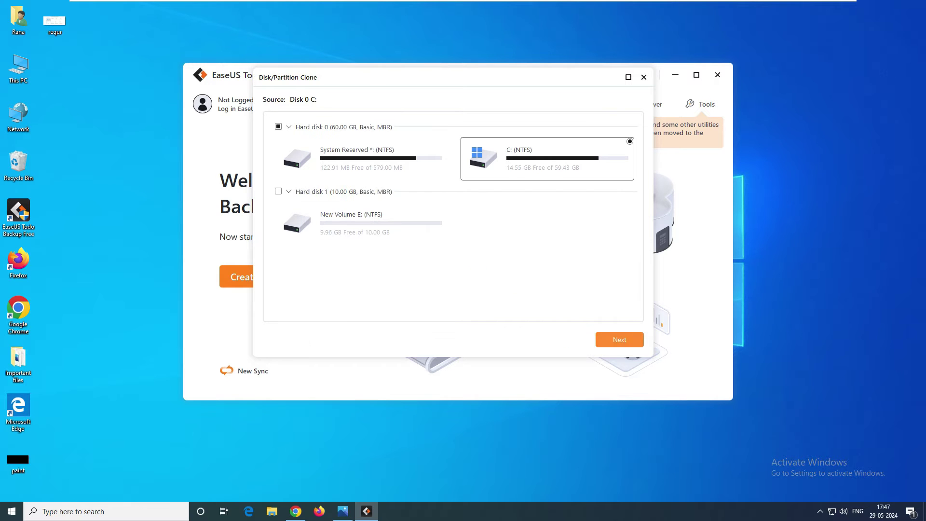
left_click(643, 77)
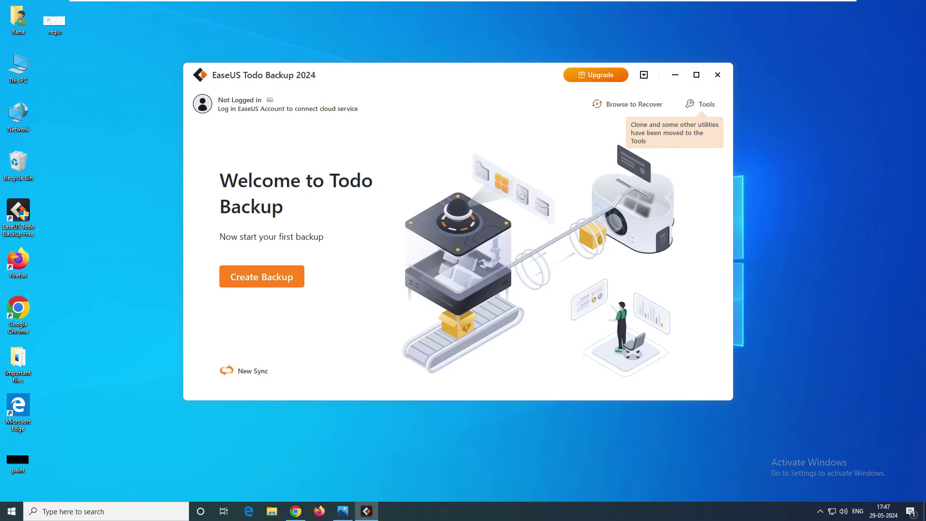
Explore the System Clone tool with Hard disk 1 as the target, then leave without starting the clone.
left_click(698, 104)
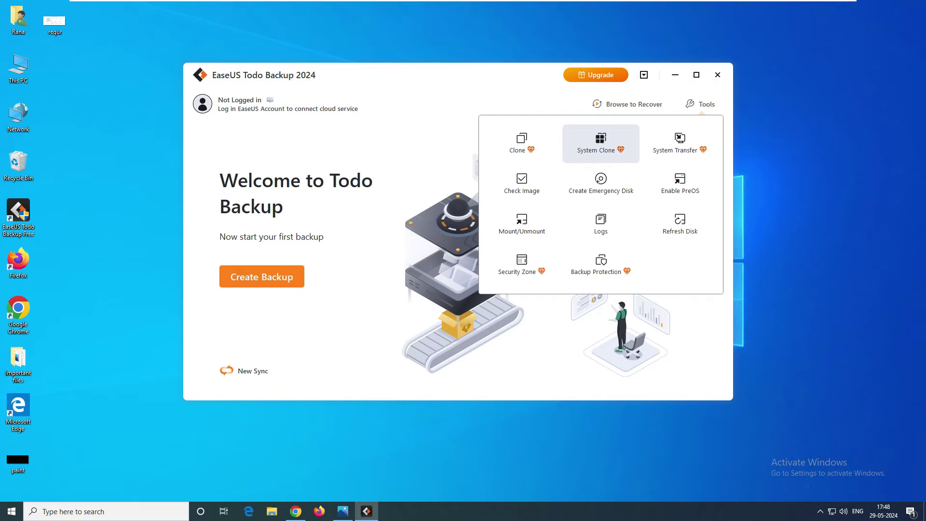
left_click(600, 143)
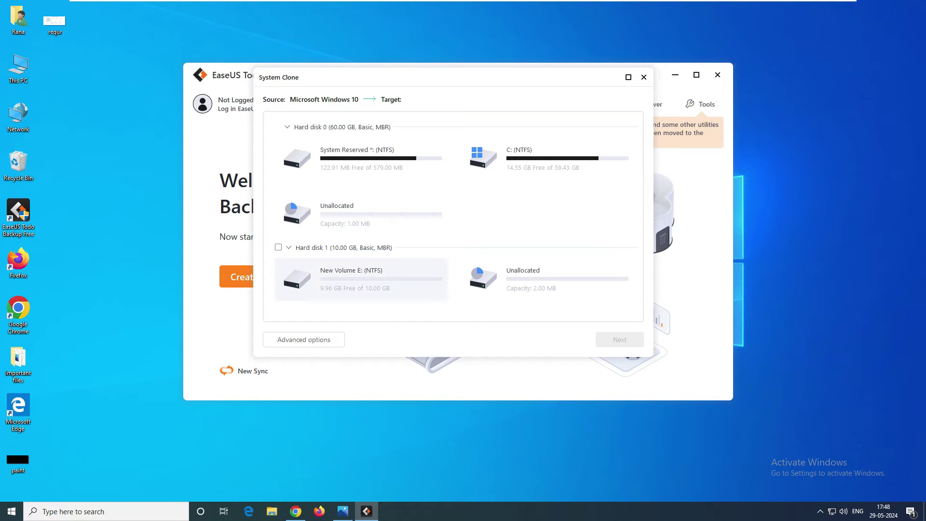
left_click(278, 247)
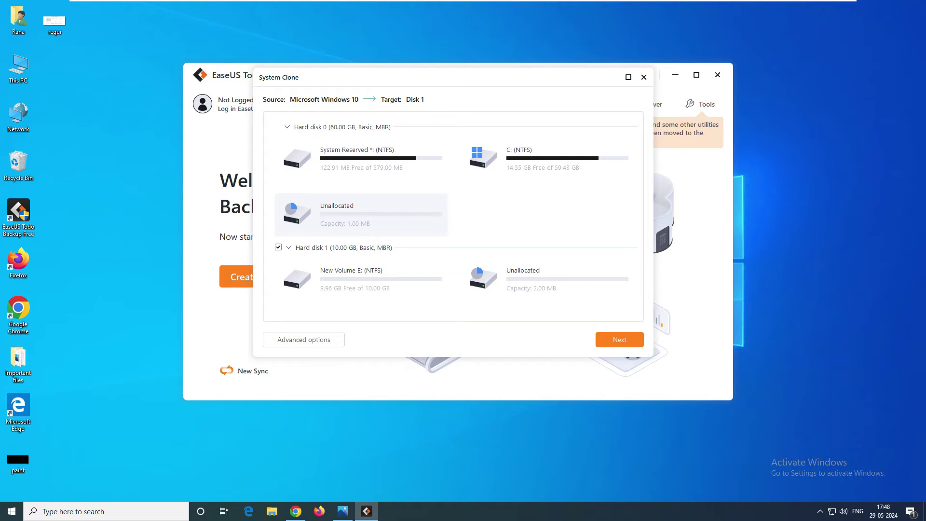
left_click(643, 77)
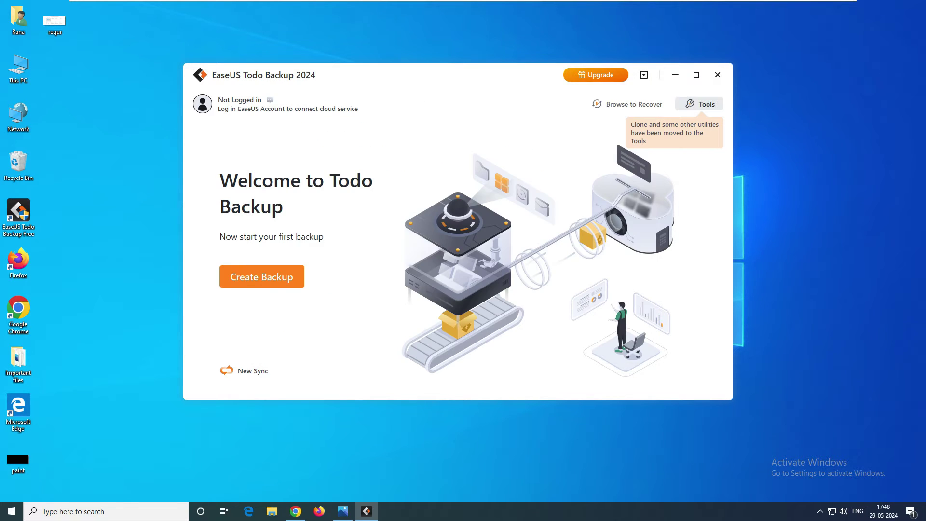
Examine the System Transfer destination choices: EaseUS Cloud, Local Drive and Network Device.
left_click(699, 104)
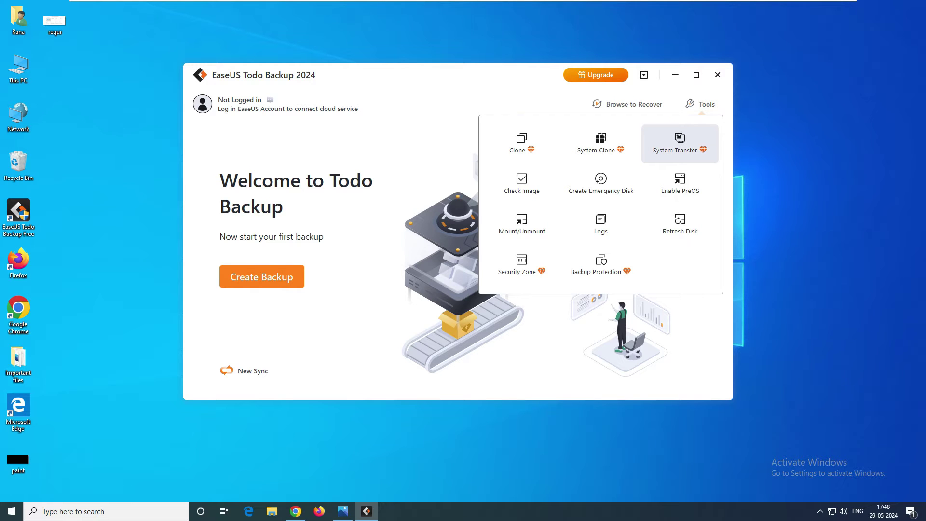
left_click(680, 143)
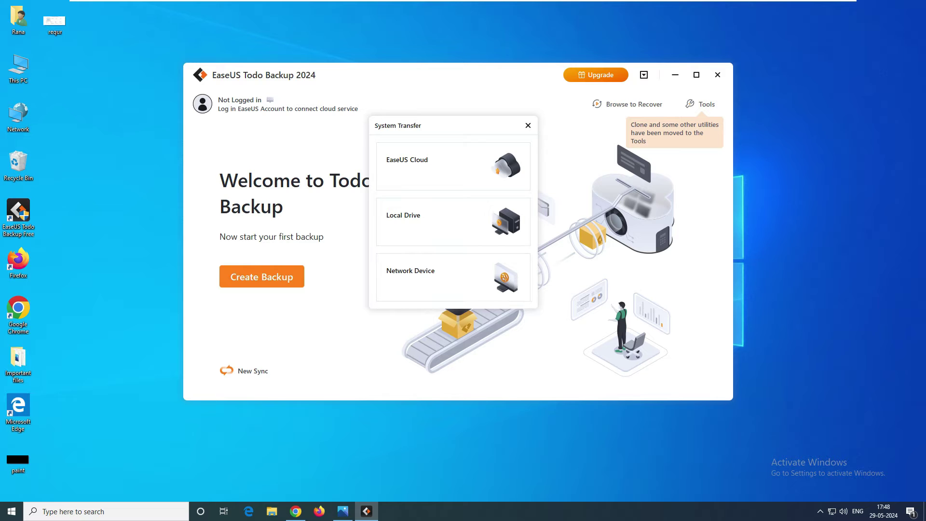
left_click(528, 125)
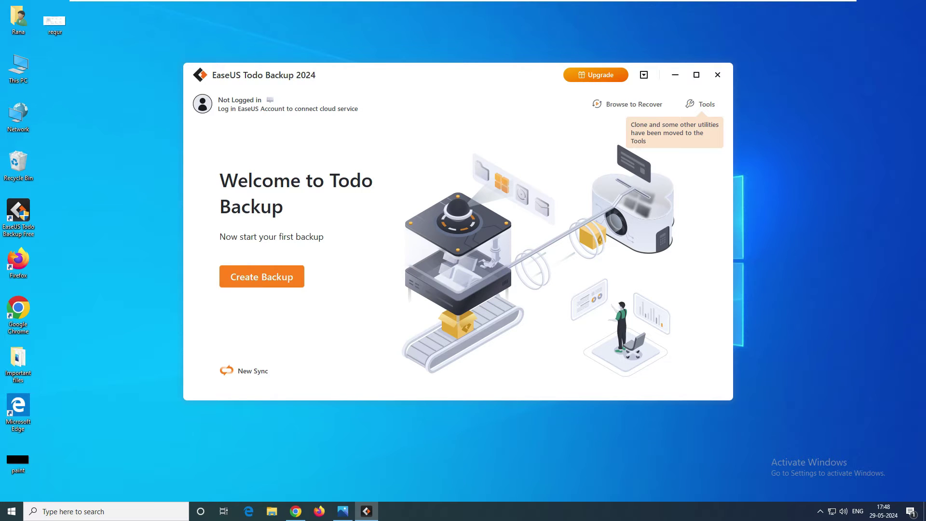
left_click(700, 104)
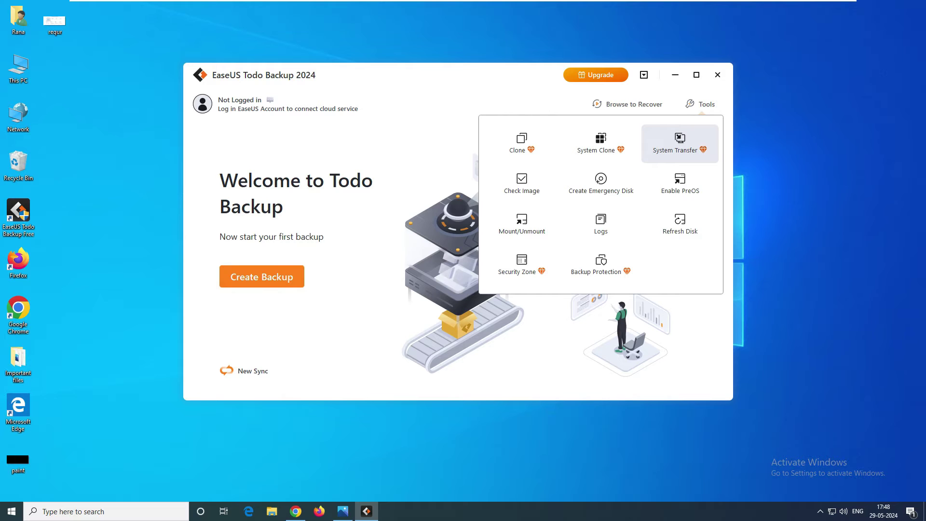
left_click(680, 144)
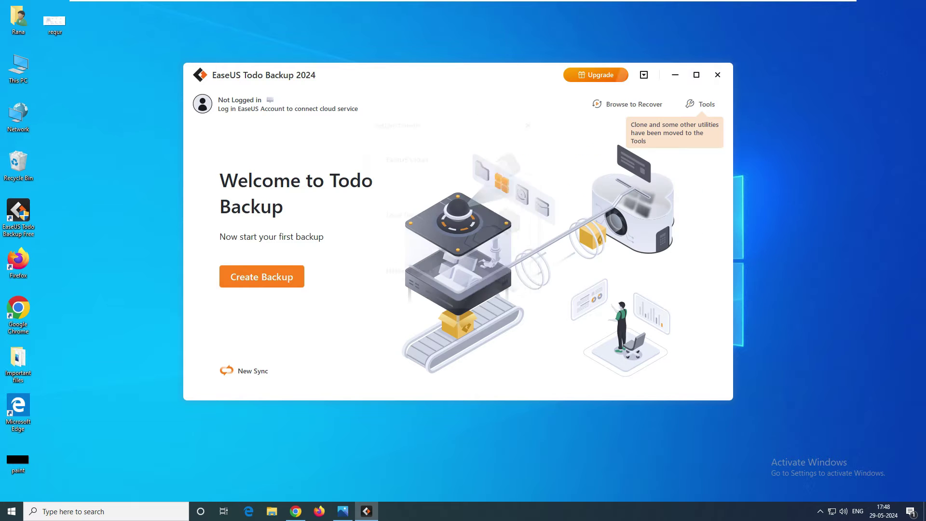
left_click(454, 277)
Examine the backup file locations offered by Browse to Recover, including Network.
left_click(627, 104)
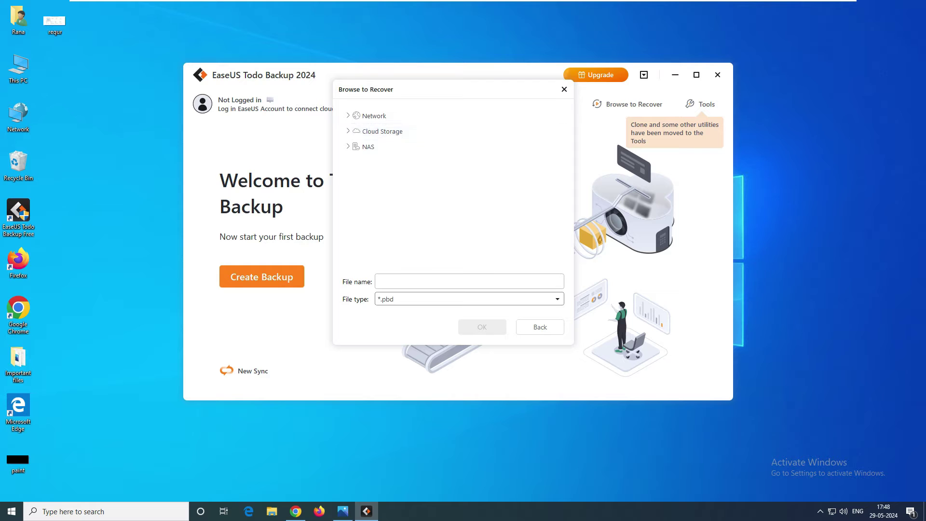
left_click(374, 116)
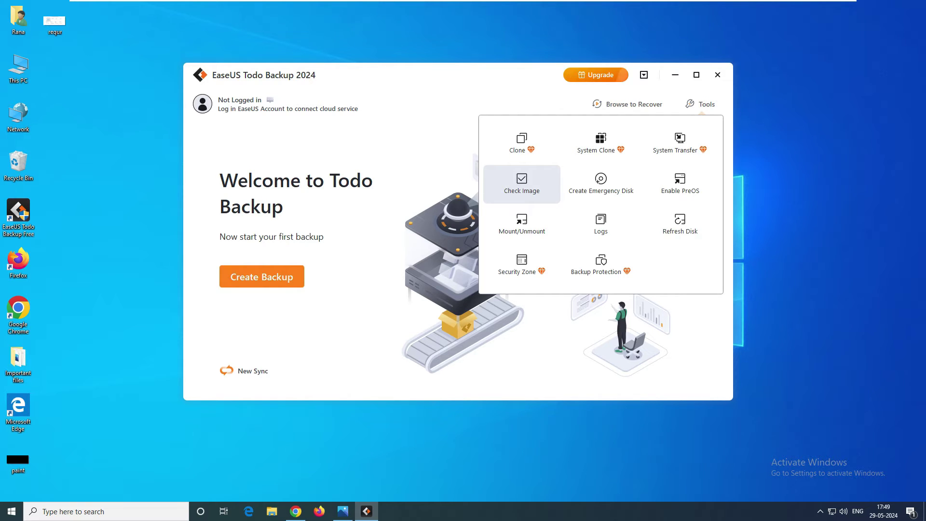
Examine how the Check Image tool browses for a backup image file, then cancel the check.
left_click(522, 184)
left_click(619, 128)
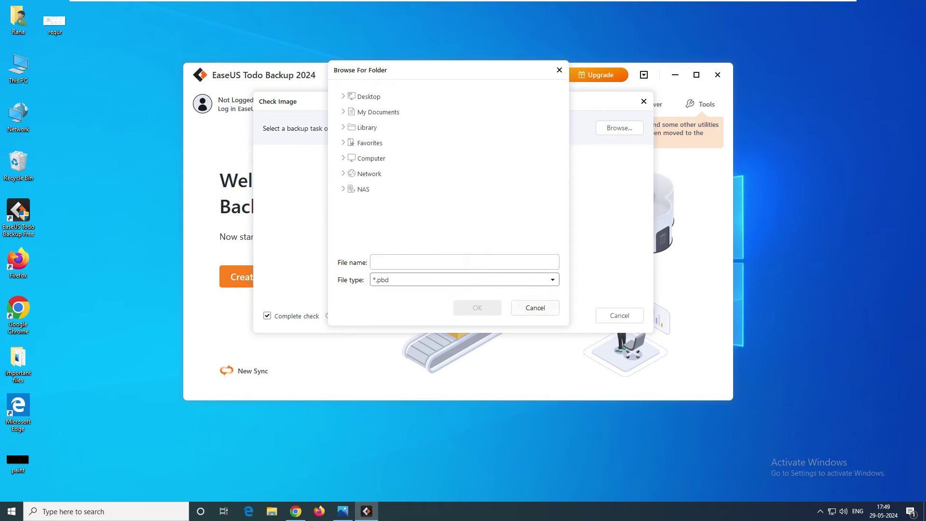
left_click(534, 307)
left_click(619, 315)
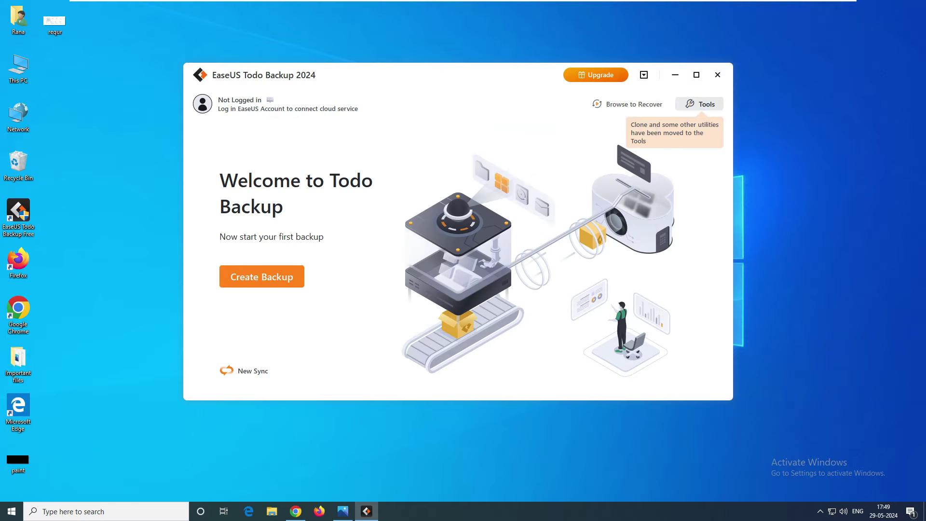
Examine the boot disk location options for creating an emergency disk, then cancel without creating it.
left_click(699, 104)
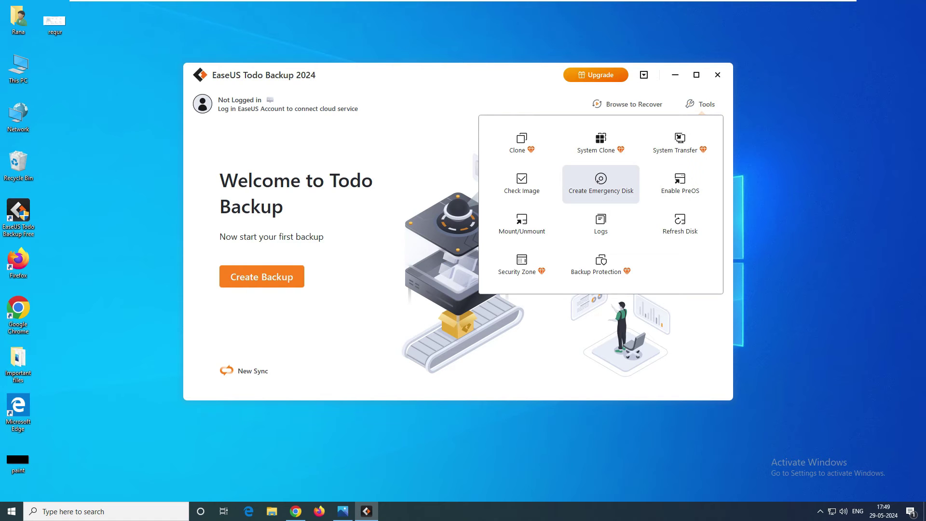
left_click(600, 183)
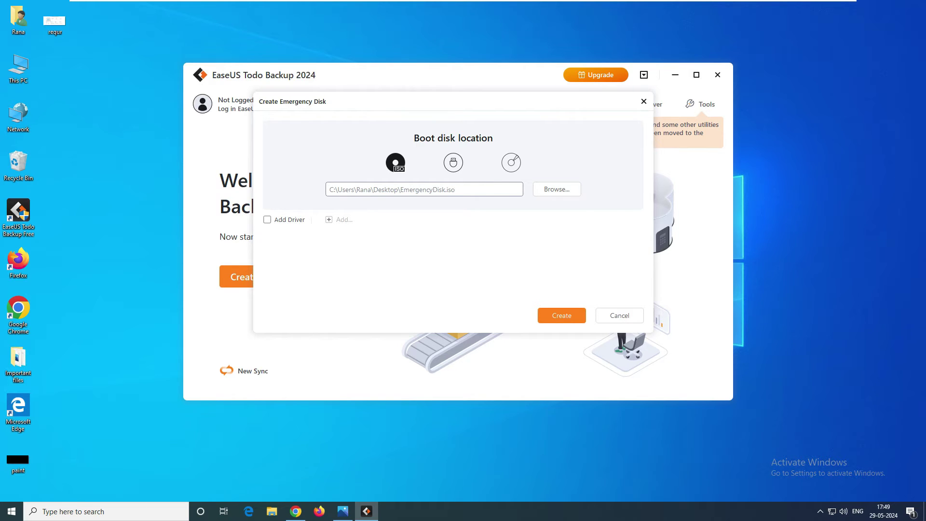
left_click(619, 316)
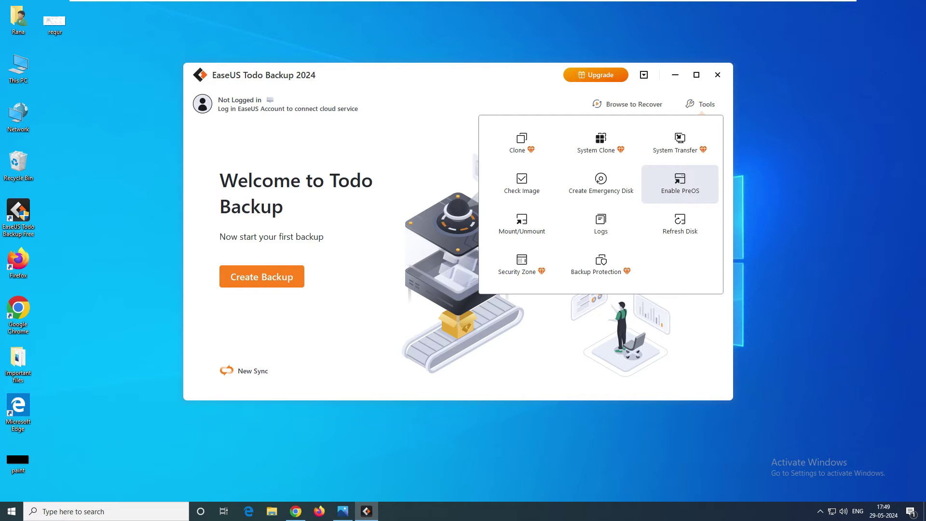
Open the Enable PreOS tool and read its notice, marking the dialog title with on-screen ink.
left_click(680, 183)
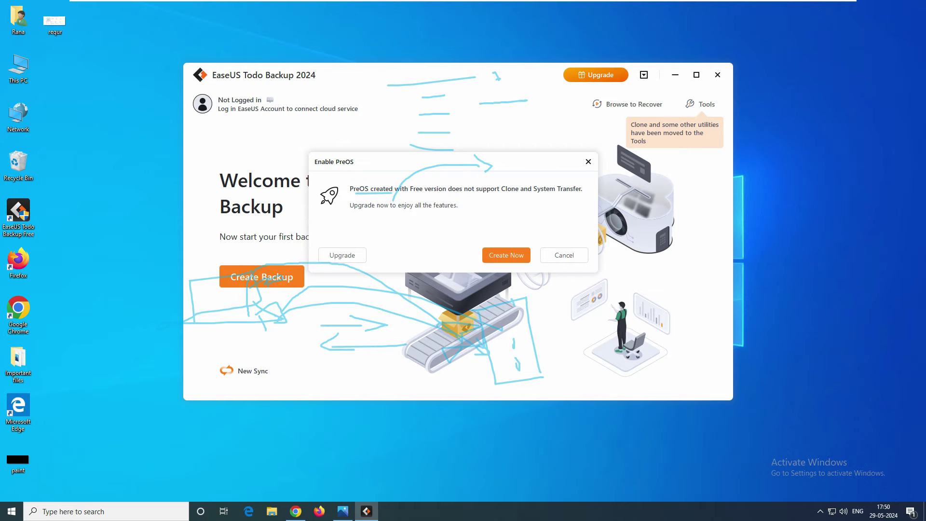
mouse_move(521, 95)
left_mouse_down()
mouse_move(541, 99)
mouse_move(527, 104)
mouse_move(497, 90)
mouse_move(512, 96)
left_mouse_up()
mouse_move(309, 172)
left_mouse_down()
mouse_move(355, 154)
mouse_move(301, 164)
left_mouse_up()
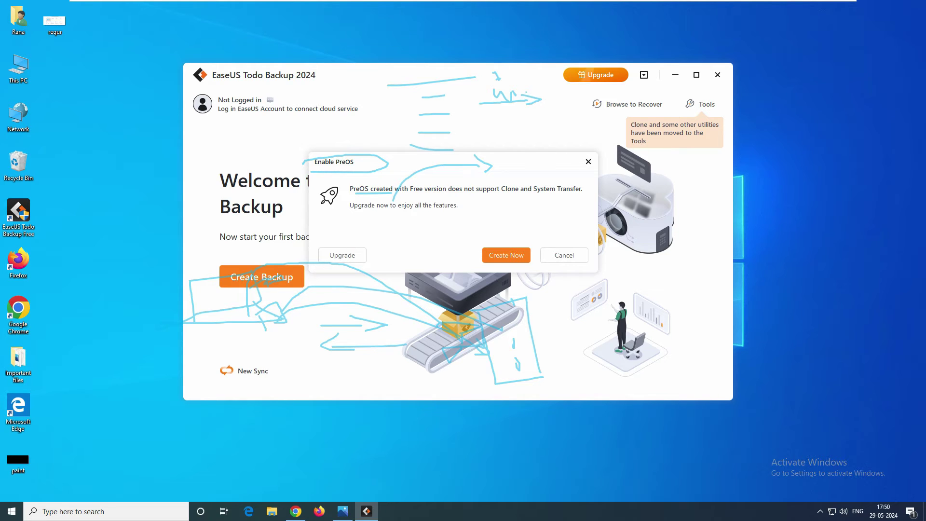
Finish the on-screen ink notes around the Enable PreOS notice, then choose the Mount/Unmount tool.
left_click_drag(505, 110, 516, 108)
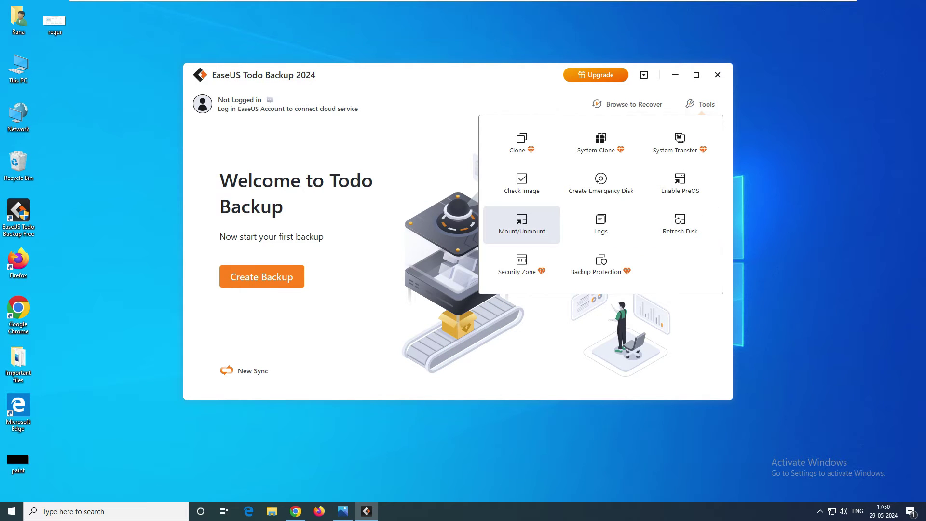
left_click(521, 224)
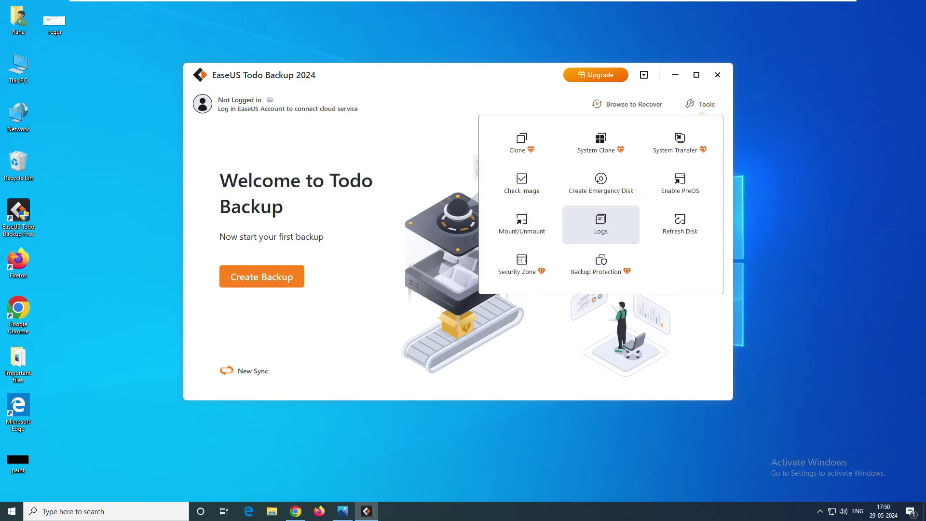
Open the Logs tool and examine the log details of the File Sync task and the important files task.
left_click(599, 224)
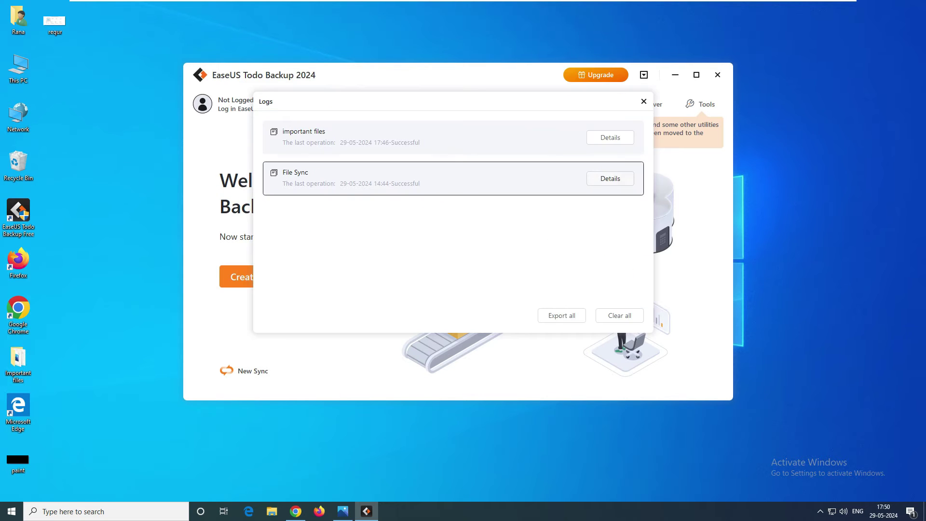
left_click(610, 178)
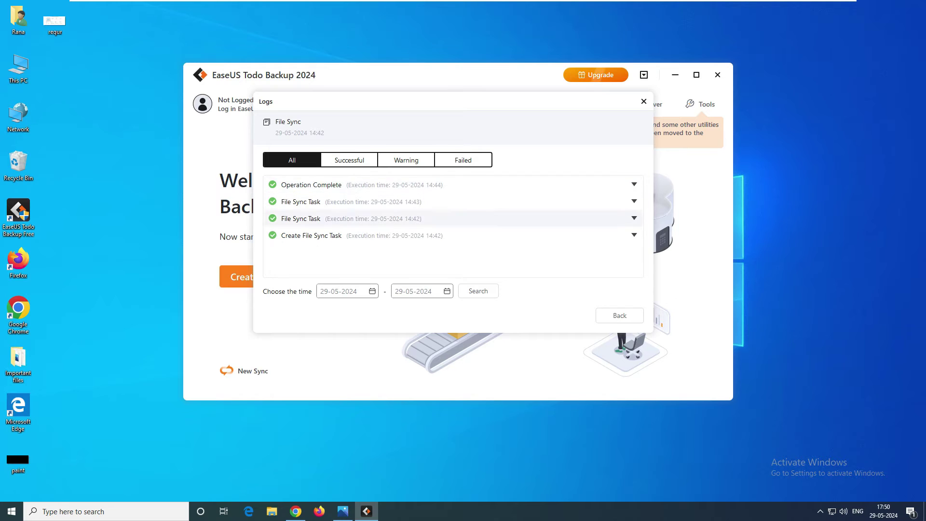
left_click(619, 315)
left_click(610, 132)
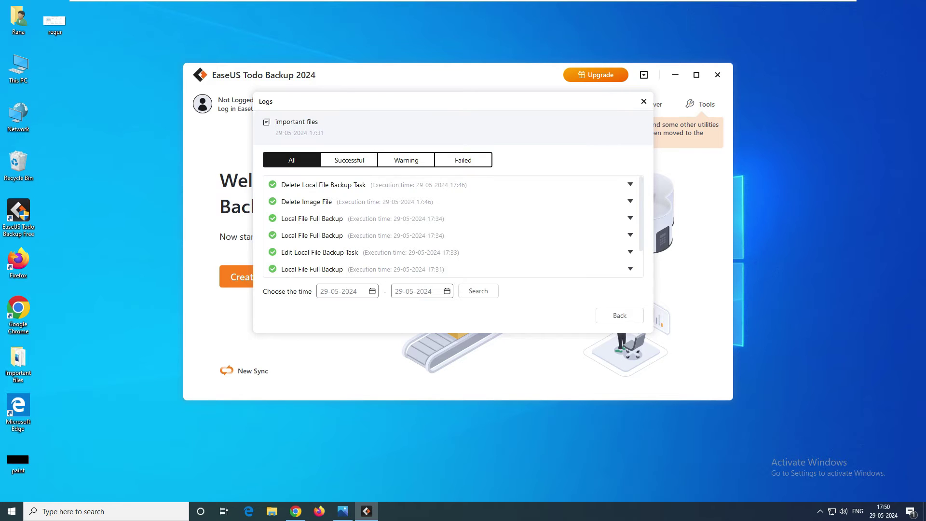
scroll(453, 234, "down", 1)
Filter the important files log by Successful, Warning and Failed entries, then close the logs.
left_click(348, 159)
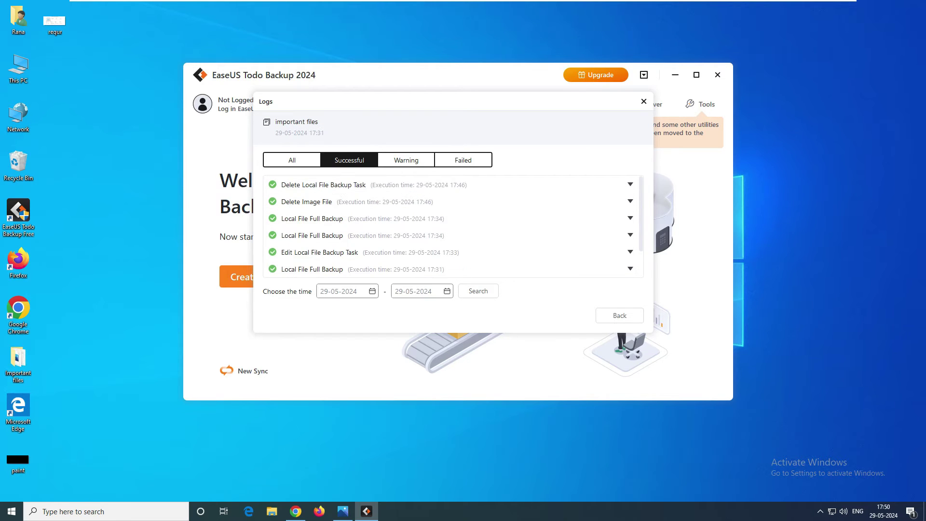
left_click(406, 160)
left_click(463, 159)
left_click(349, 160)
left_click(643, 101)
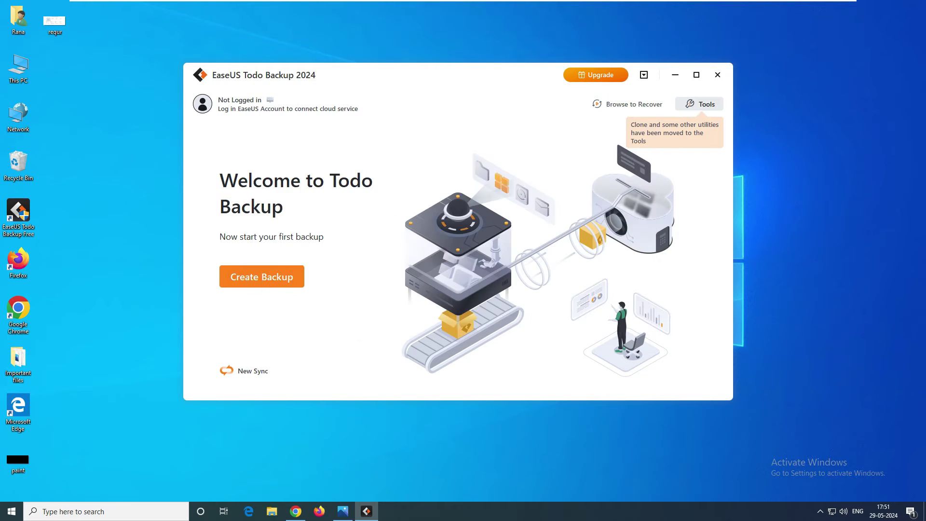
Refresh the disk information twice with the Refresh Disk tool.
left_click(699, 104)
left_click(679, 225)
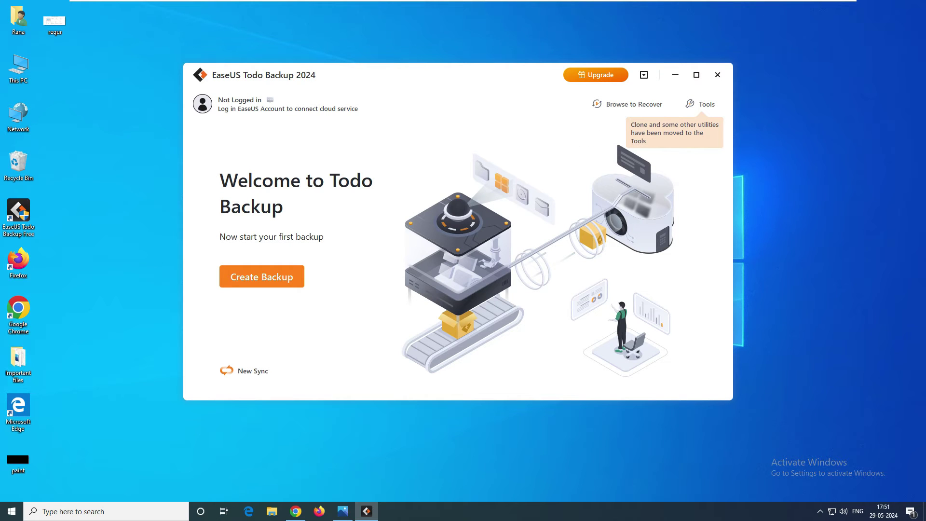
left_click(699, 104)
left_click(680, 225)
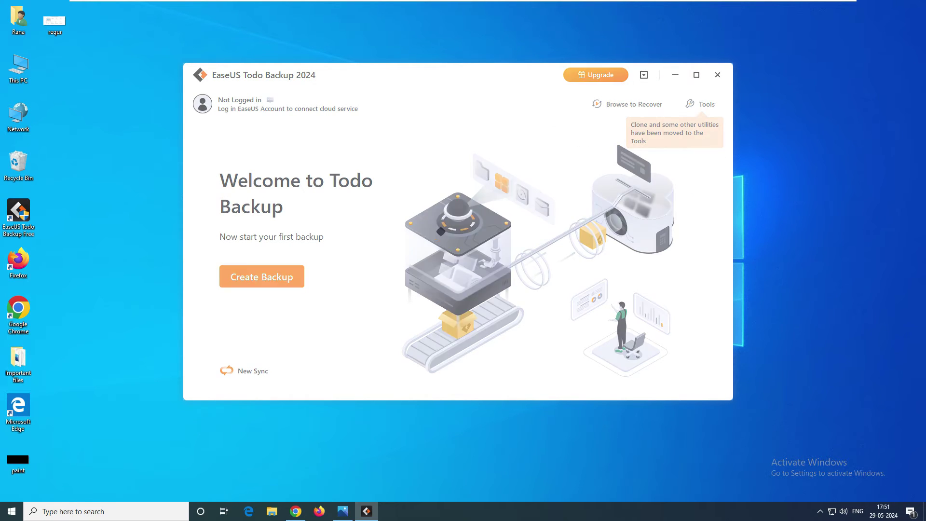
Open the Security Zone tool and explain it with an ink sketch of a divided D partition marked 100 and 50, then clear the ink.
left_click(699, 104)
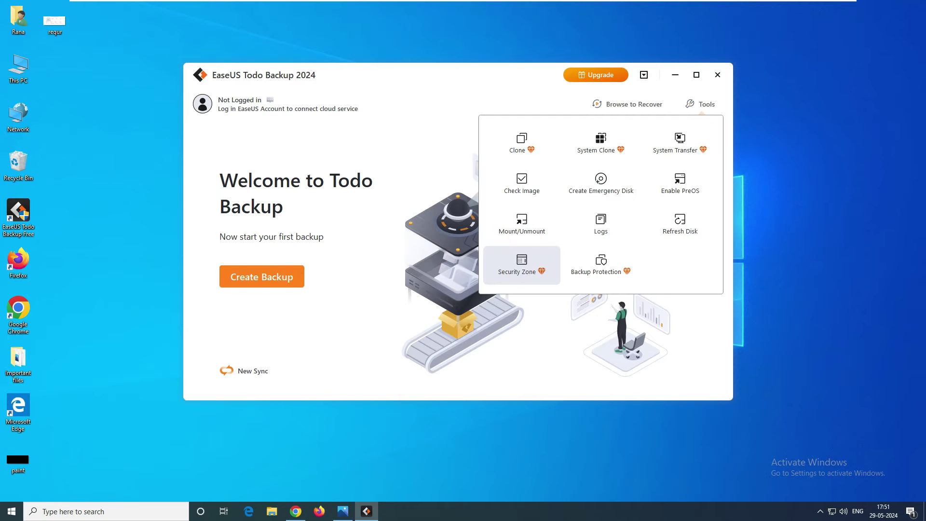
left_click(522, 264)
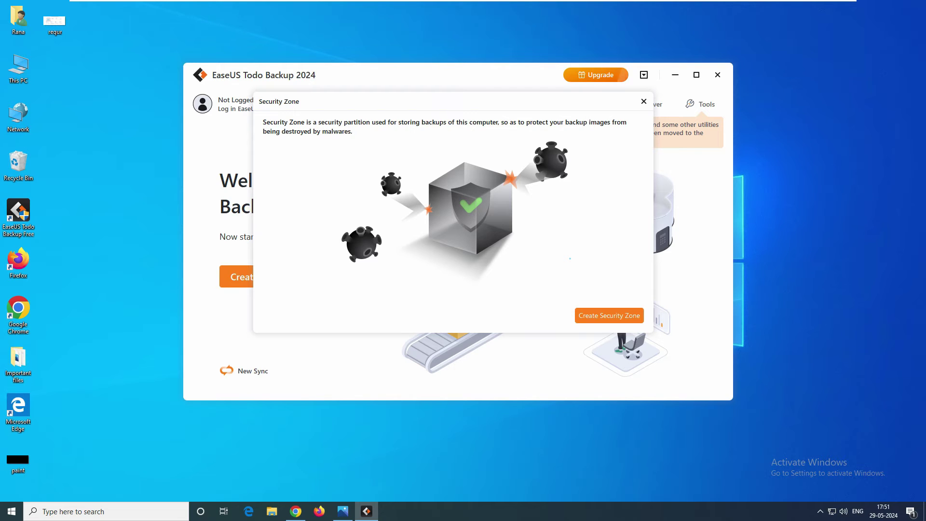
mouse_move(300, 312)
left_mouse_down()
mouse_move(302, 281)
mouse_move(447, 275)
mouse_move(307, 314)
left_mouse_up()
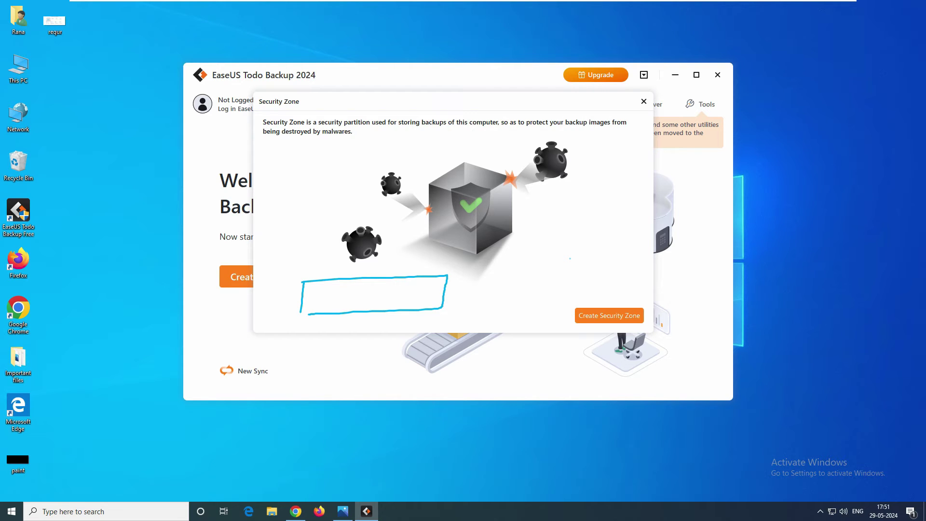
mouse_move(315, 259)
left_mouse_down()
mouse_move(320, 268)
mouse_move(384, 267)
left_mouse_up()
left_click_drag(391, 263, 392, 270)
mouse_move(373, 278)
left_mouse_down()
mouse_move(371, 298)
mouse_move(393, 286)
left_mouse_up()
mouse_move(396, 288)
left_mouse_down()
mouse_move(367, 312)
mouse_move(440, 313)
mouse_move(377, 332)
mouse_move(397, 324)
left_mouse_up()
left_click_drag(404, 320, 410, 326)
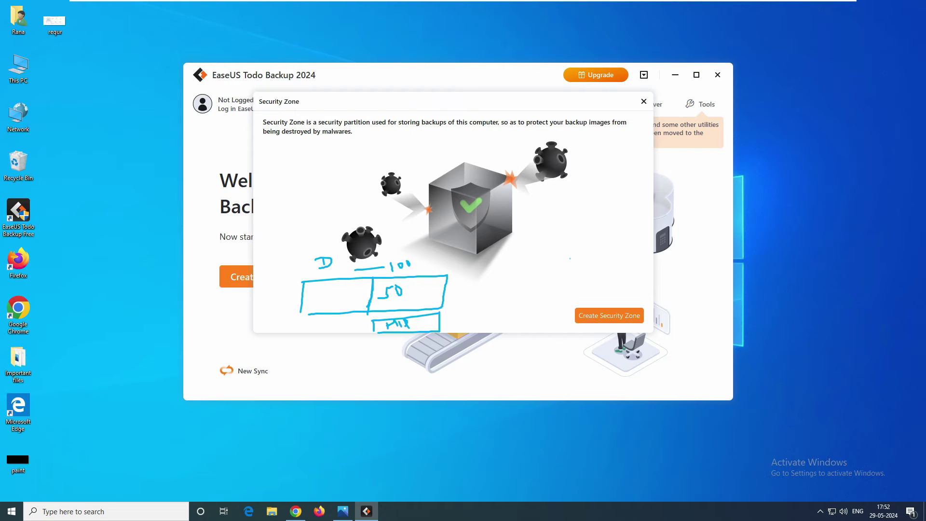
left_click_drag(325, 135, 374, 134)
left_click_drag(321, 314, 298, 315)
key("Escape")
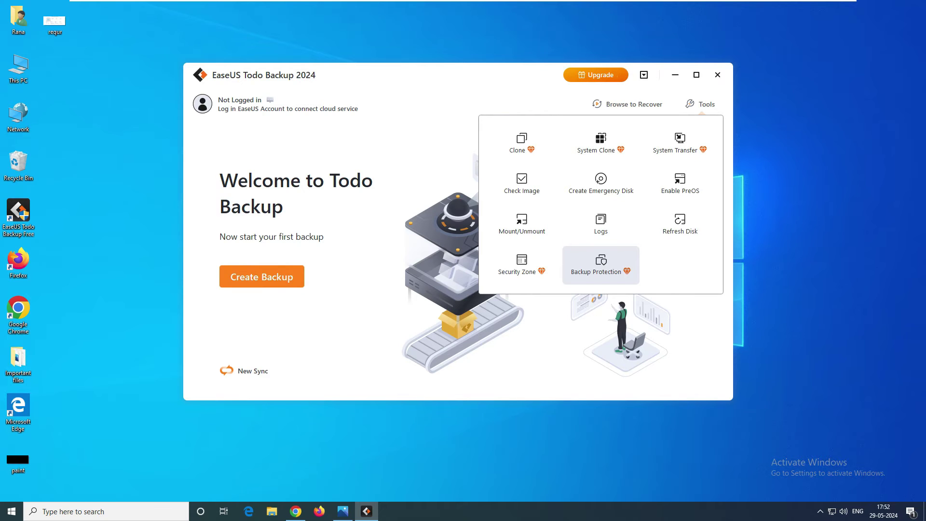
Open the Backup Protection tool, examine its volume list and select the E: volume.
left_click(601, 265)
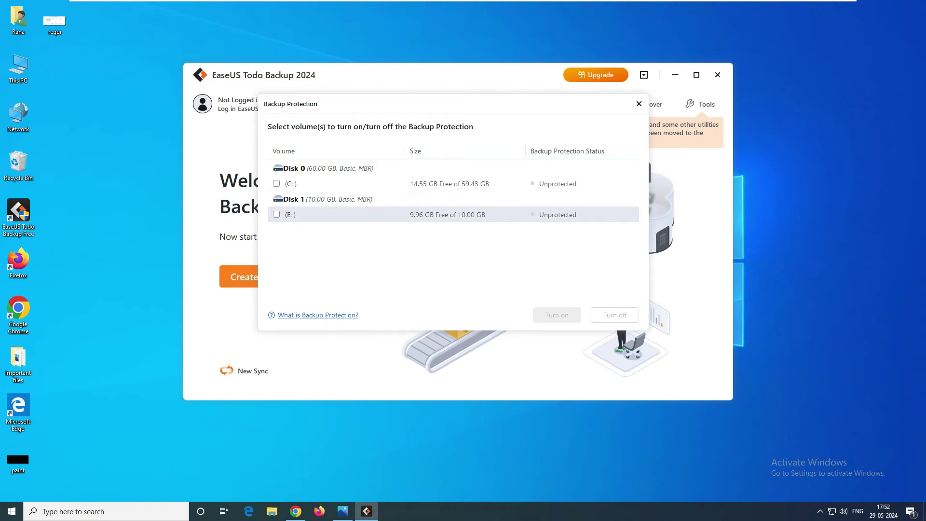
left_click(277, 214)
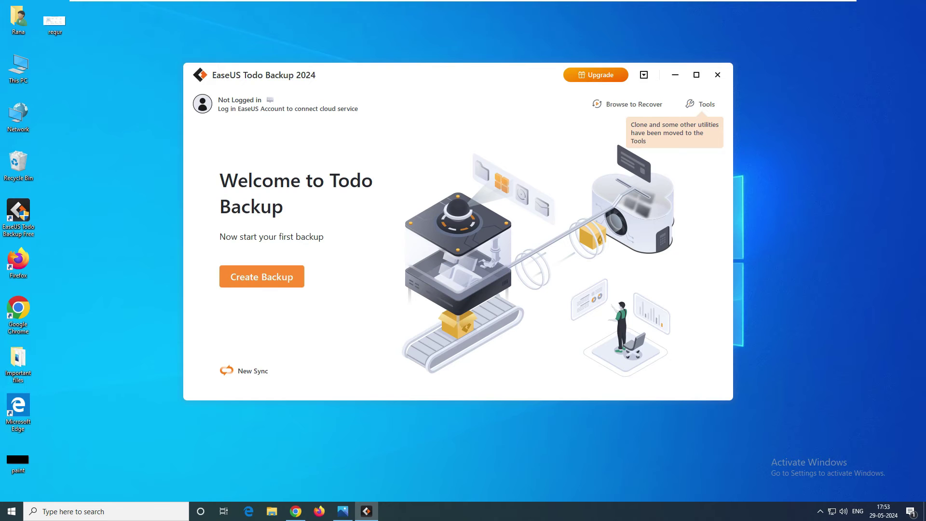
Create a new backup task and name it "Important file".
left_click(261, 276)
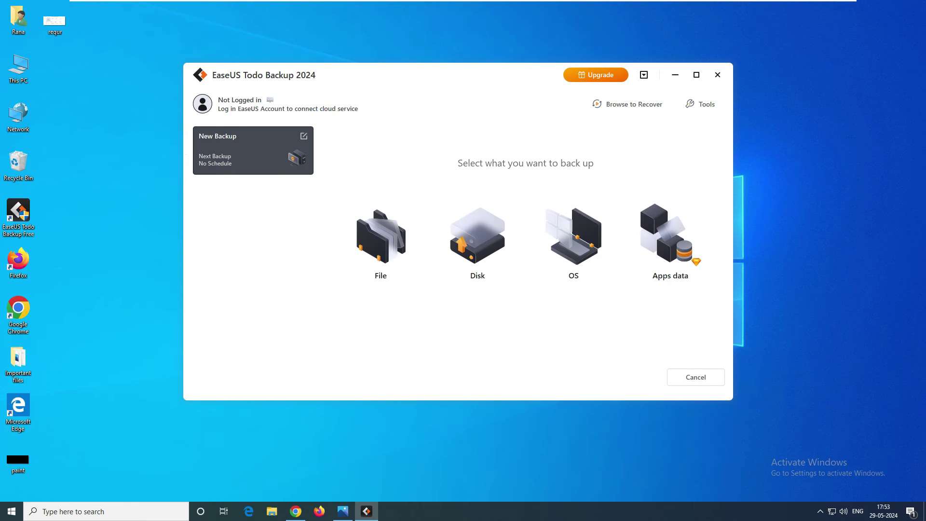
left_click(203, 136)
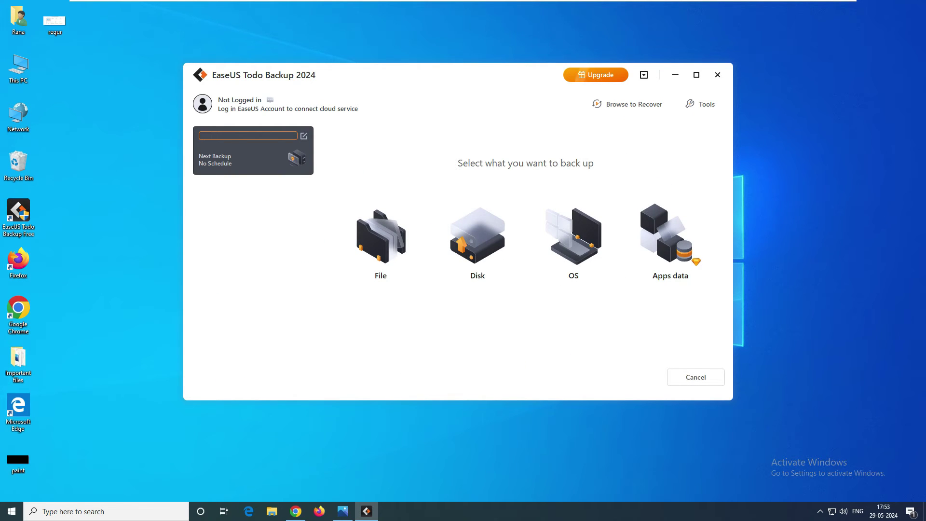
type("Important file")
Make it a file backup with the Important files folder on the Desktop as its source.
left_click(380, 243)
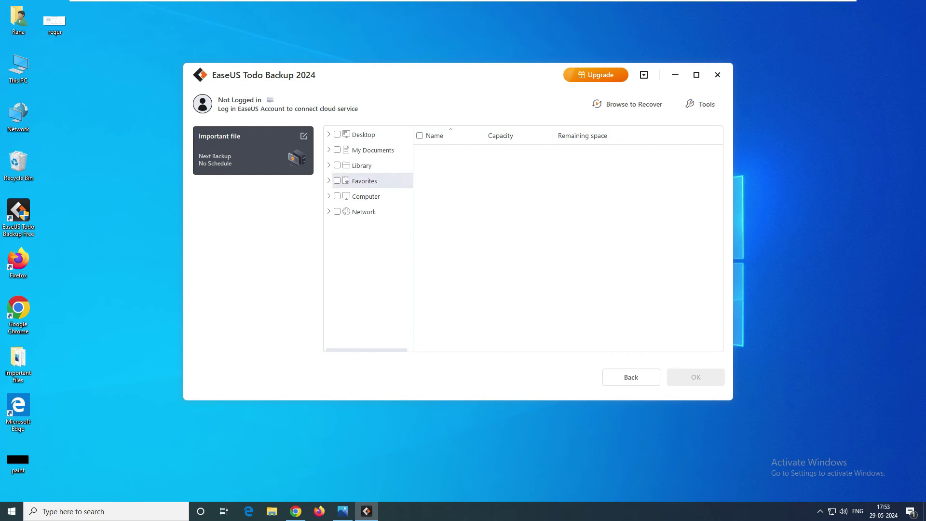
left_click(364, 135)
left_click(344, 149)
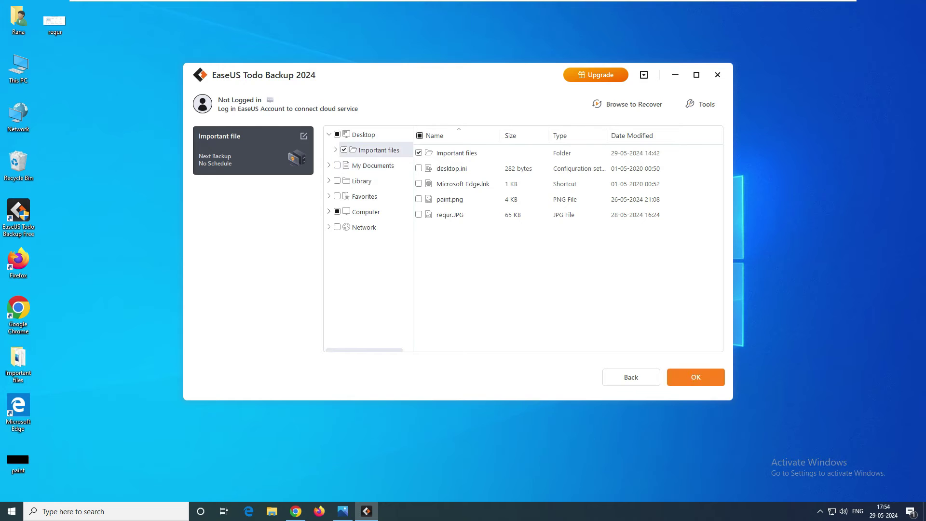
left_click(695, 376)
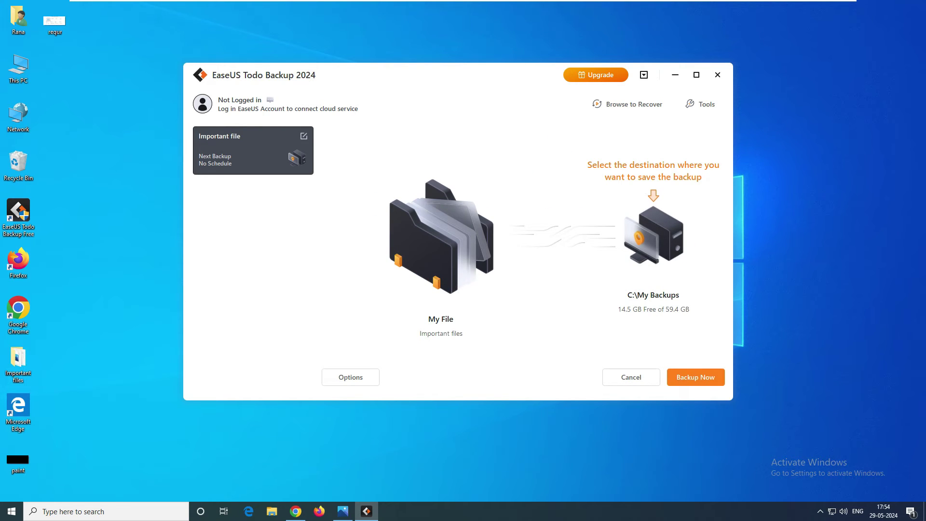
Bring up the backup destination choices, then check the contents of the backup01 folder on New Volume (E:) in File Explorer.
left_click(653, 236)
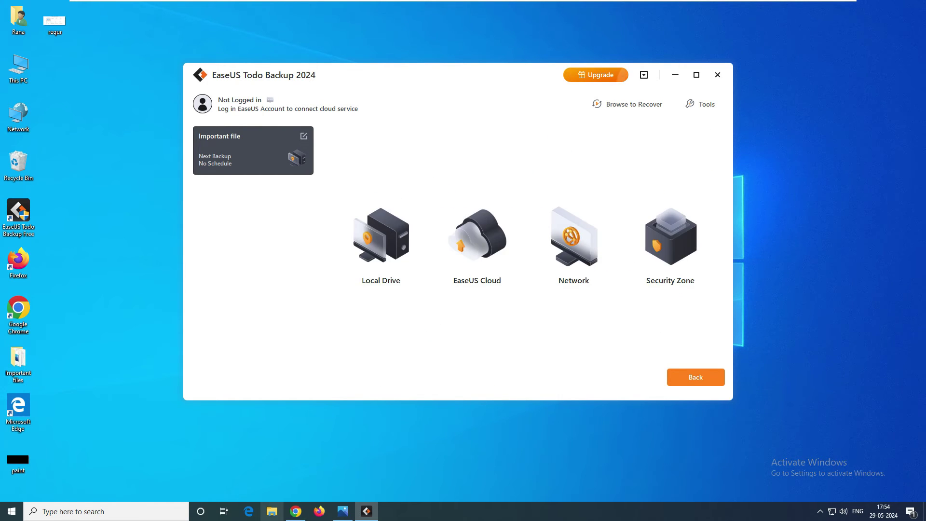
left_click(271, 511)
left_click(46, 283)
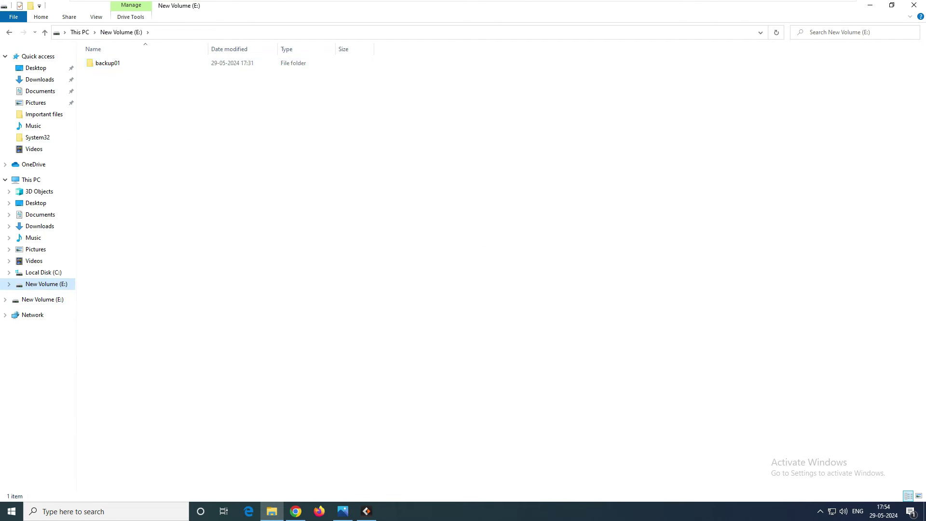
double_click(111, 64)
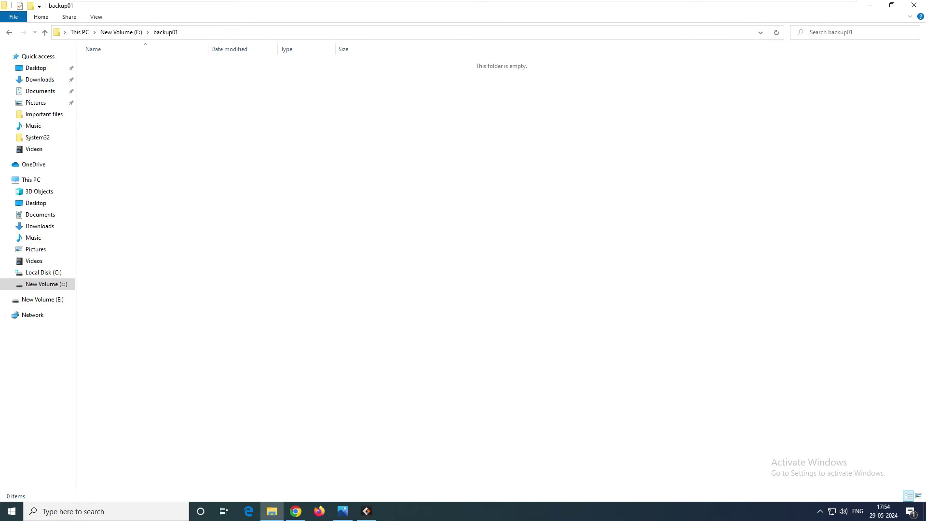
left_click(869, 6)
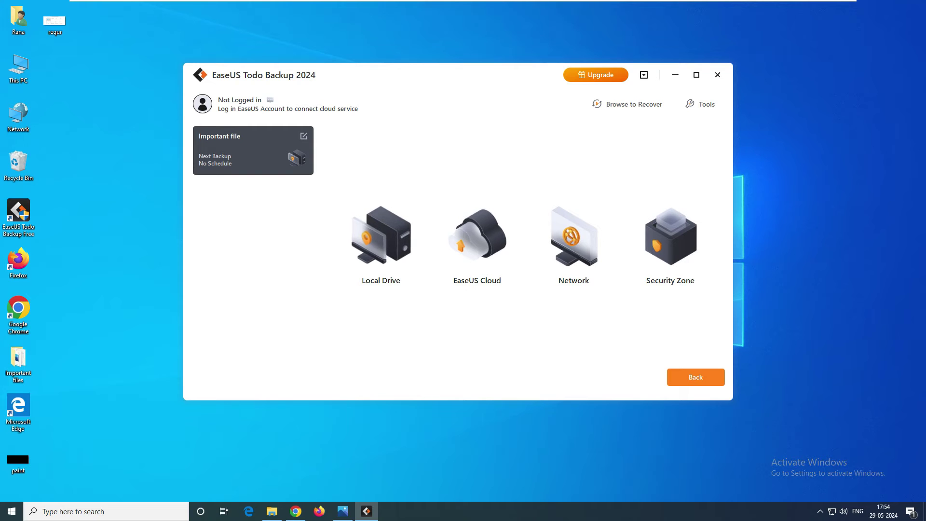
Set the backup destination to the local folder E:\backup01.
left_click(381, 246)
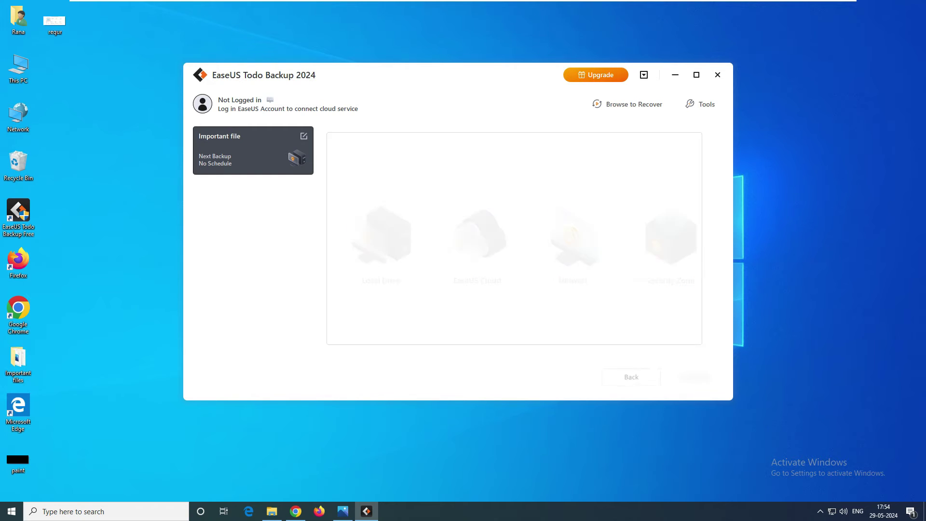
left_click(346, 223)
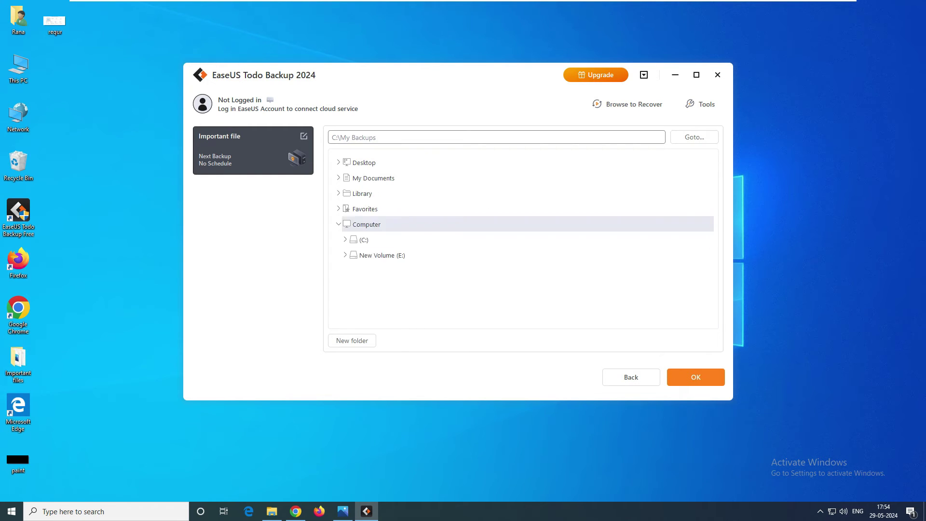
left_click(345, 255)
left_click(379, 286)
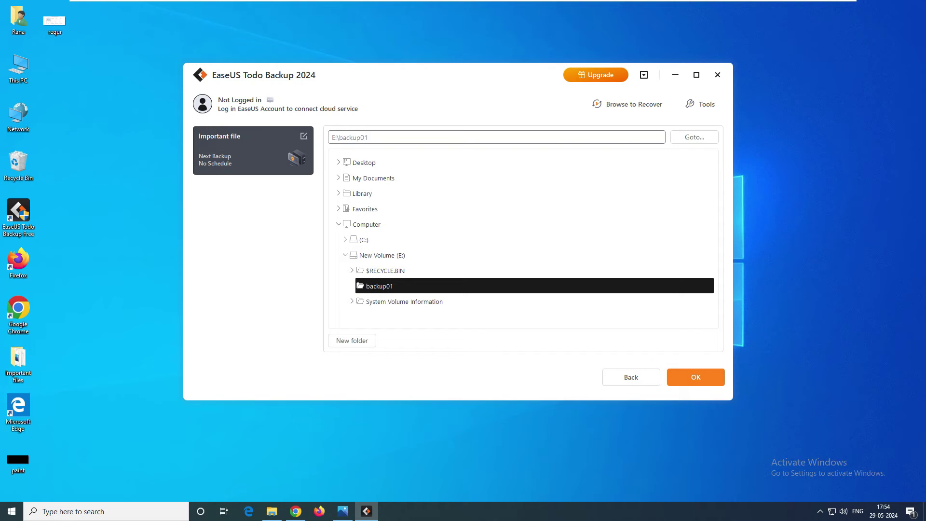
left_click(695, 377)
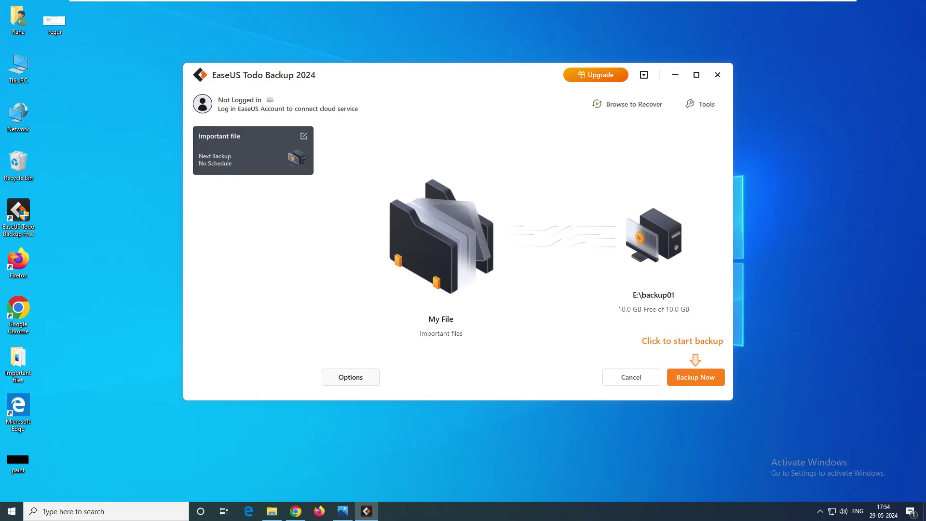
Open the backup options, review the available backup modes and set Backup Mode to Native format mode.
left_click(350, 377)
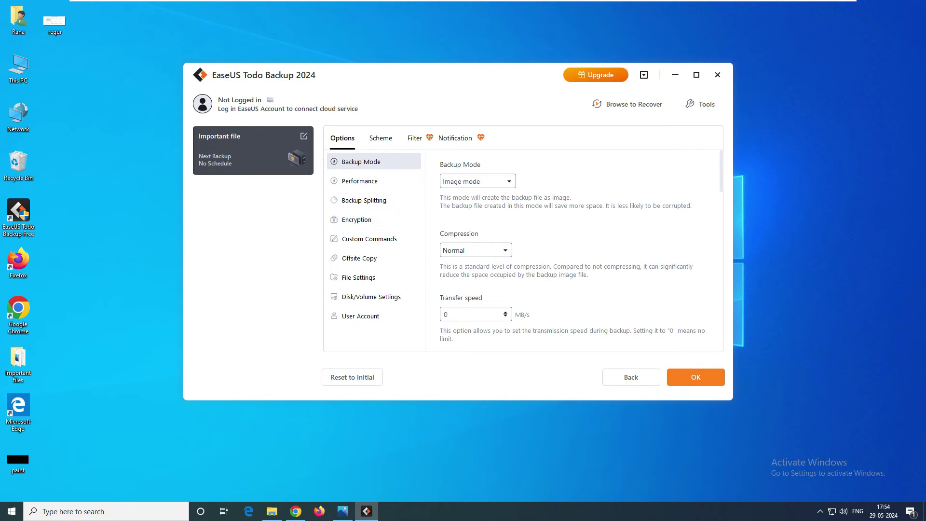
left_click(477, 181)
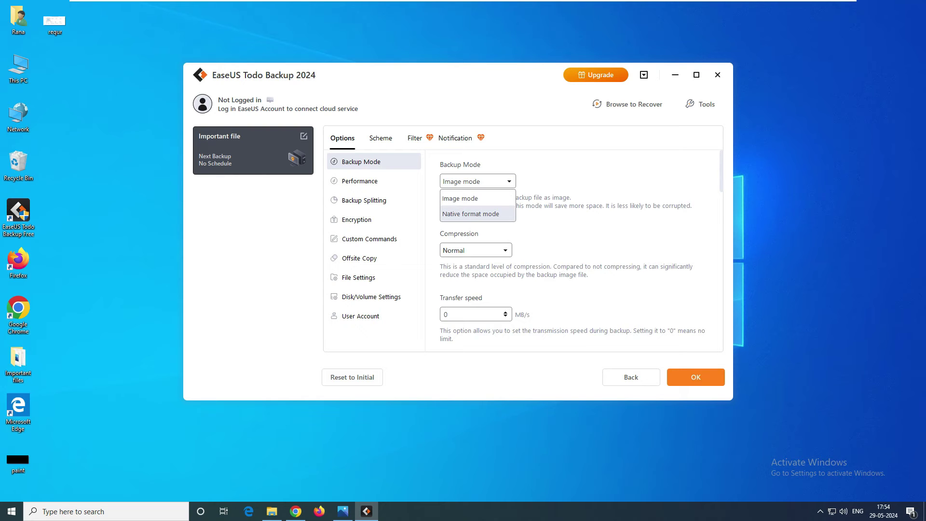
key("Escape")
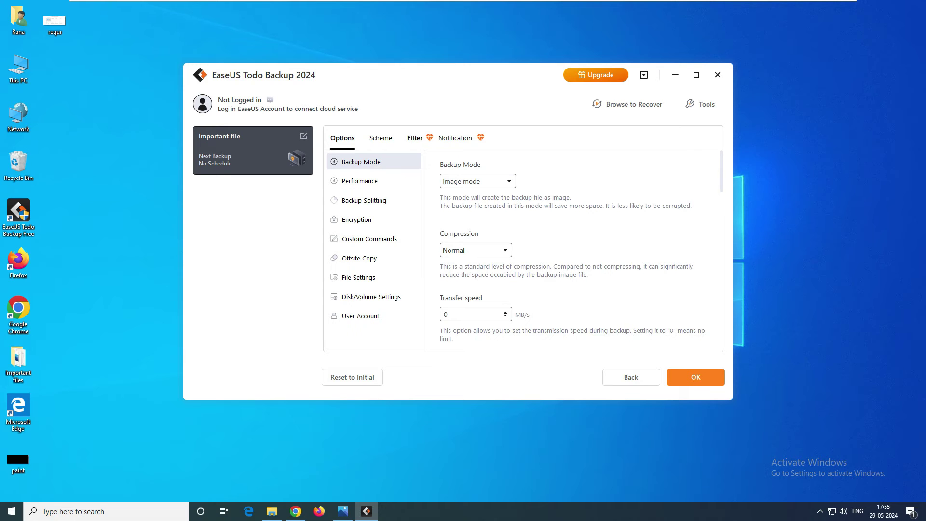
left_click(478, 181)
left_click(475, 213)
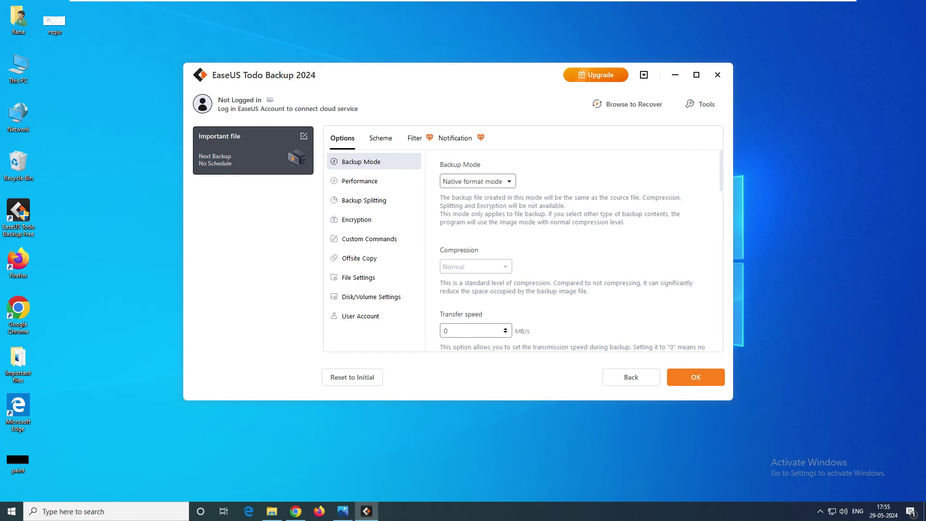
Look over the contents of the Important files folder in File Explorer, then set Backup Mode to Image mode.
left_click_drag(438, 236, 105, 59)
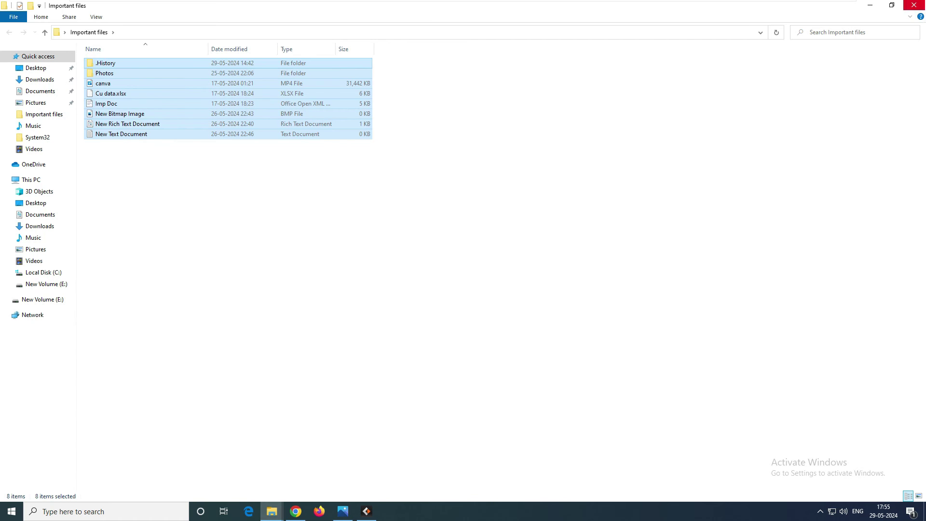
left_click(913, 5)
left_click(477, 181)
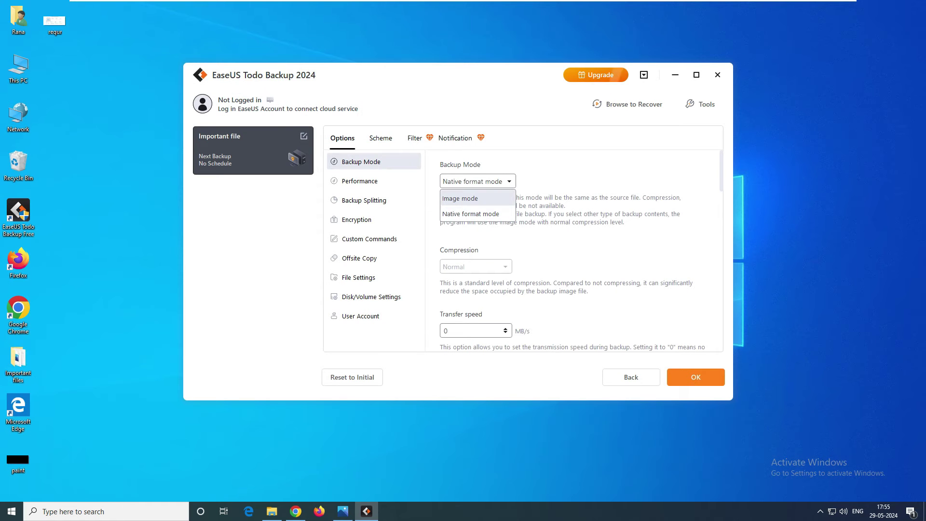
left_click(461, 196)
Review the compression and splitting choices, choosing Normal compression and Automatic splitting.
left_click(359, 181)
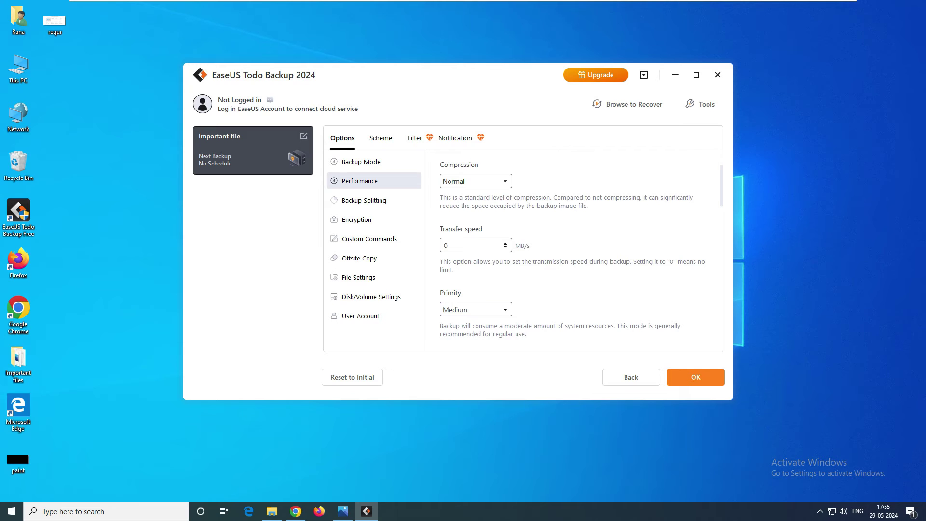
left_click(474, 180)
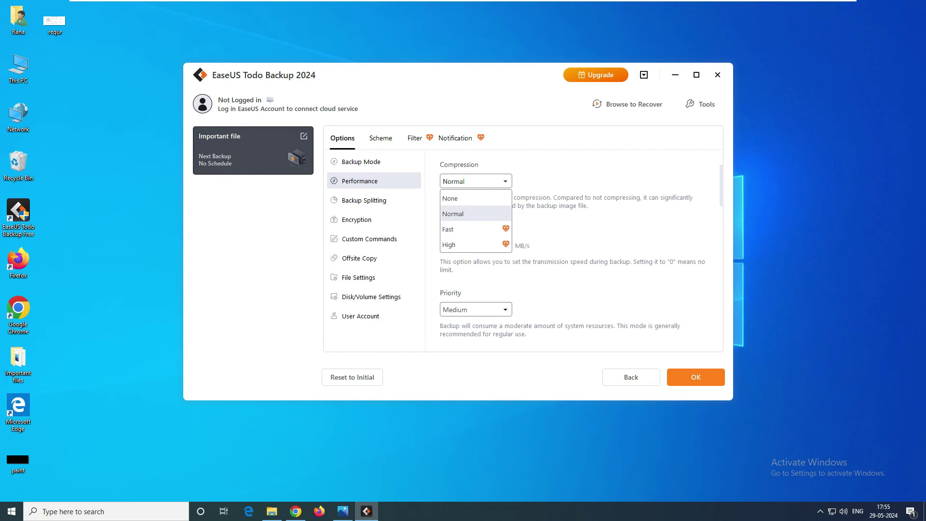
left_click(454, 214)
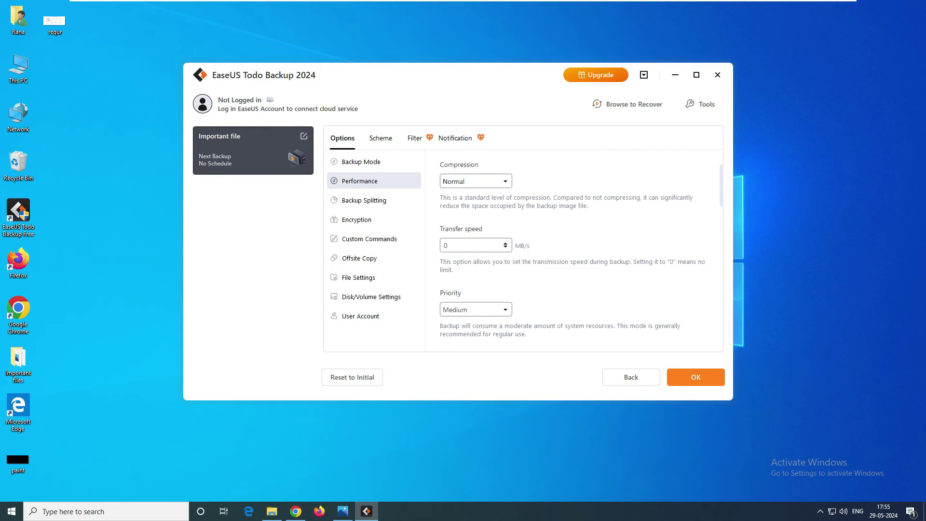
left_click(374, 200)
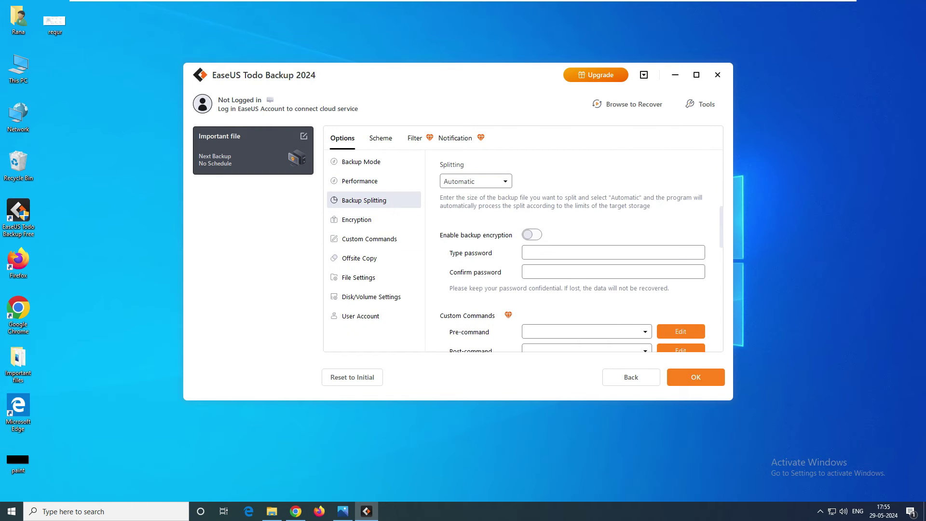
left_click(476, 181)
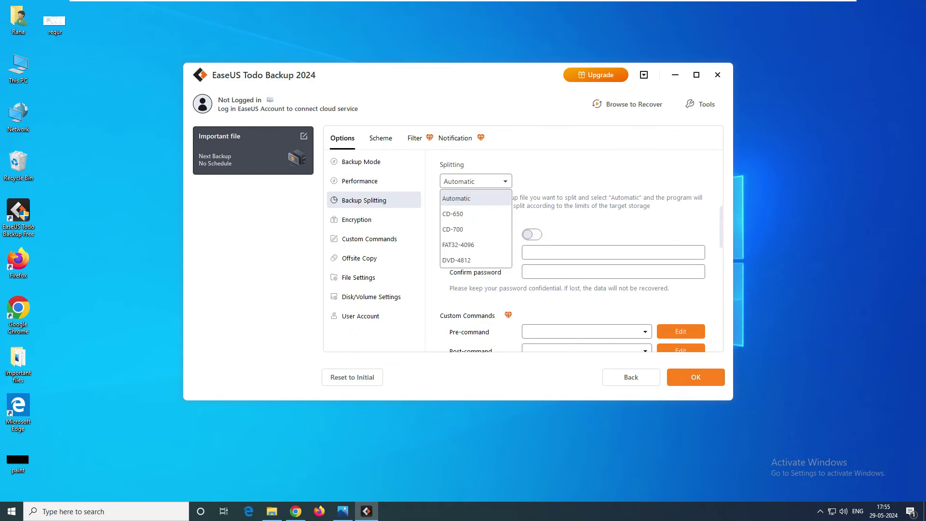
left_click(456, 198)
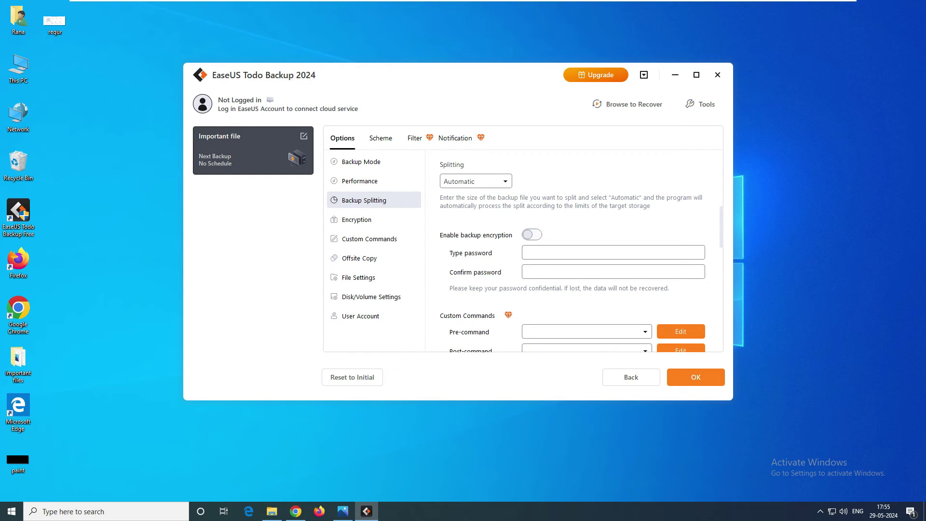
Enable backup encryption and enter a backup password.
left_click(531, 234)
left_click(532, 234)
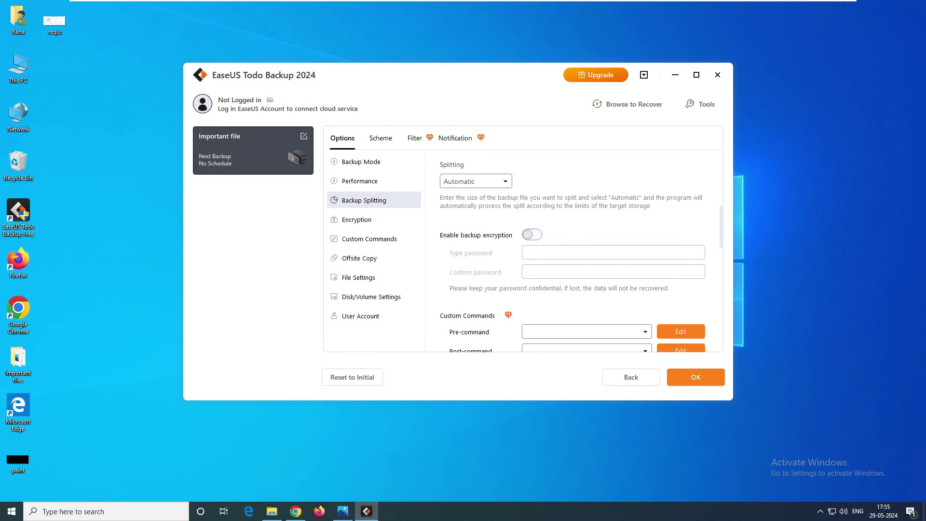
left_click(531, 234)
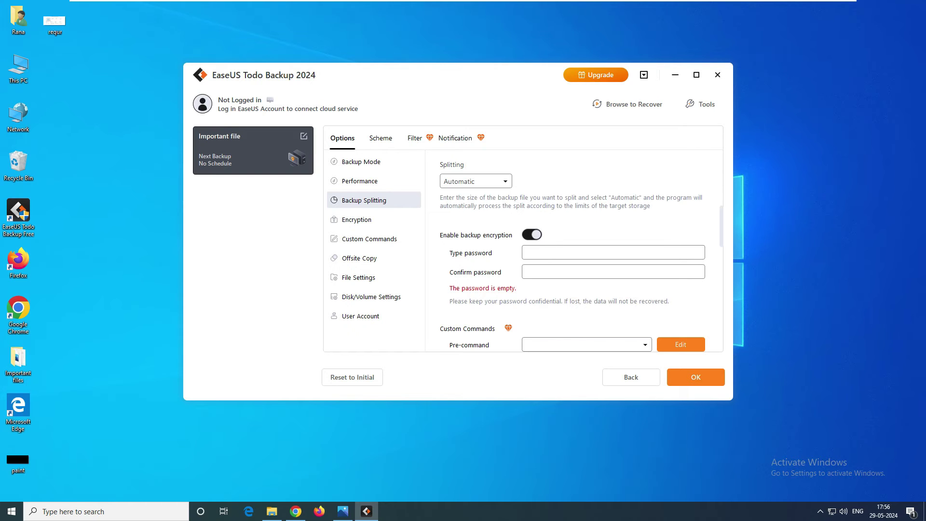
type("••")
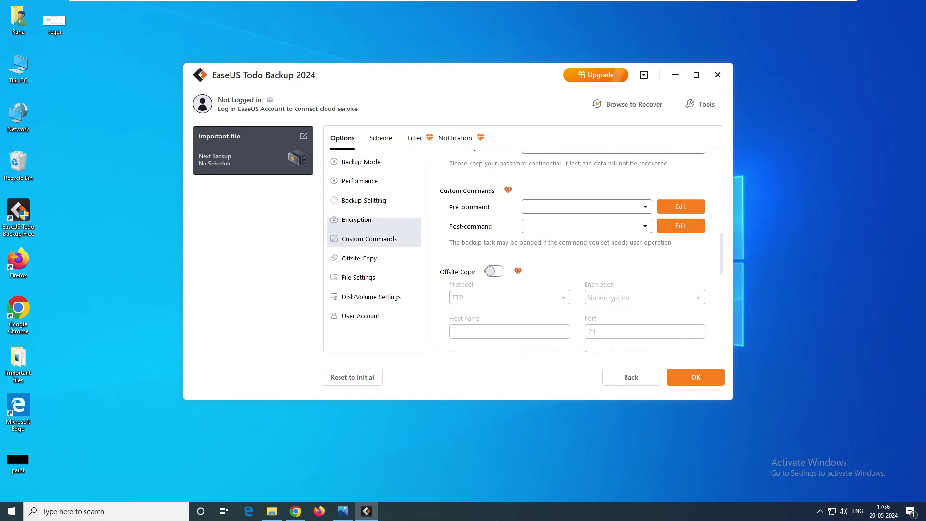
Examine the custom command settings for the pre-command and the post-command without defining either one.
scroll(574, 251, "up", 1)
scroll(574, 251, "down", 2)
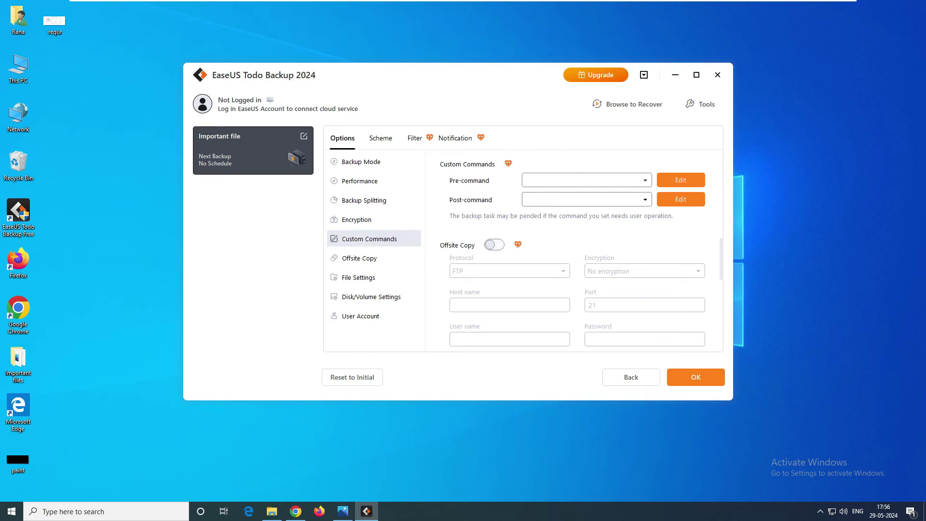
left_click(681, 180)
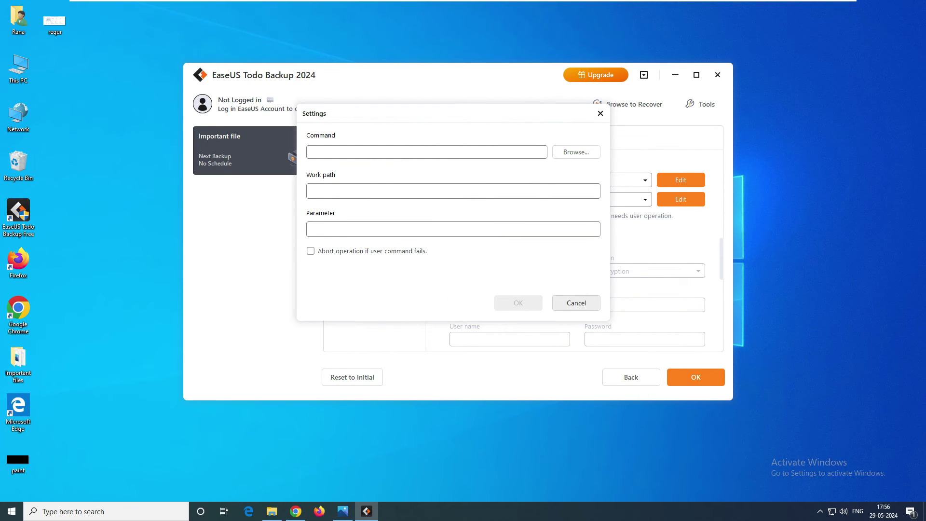
left_click(576, 302)
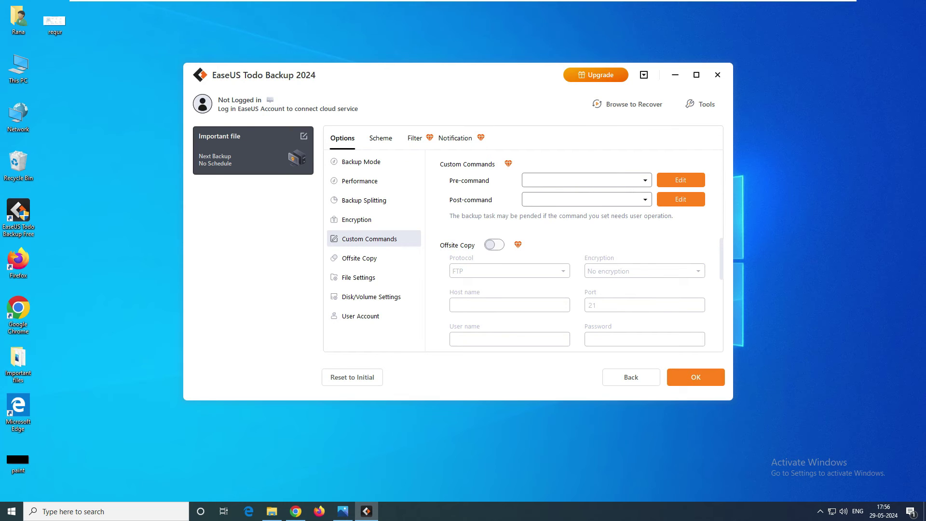
left_click(680, 199)
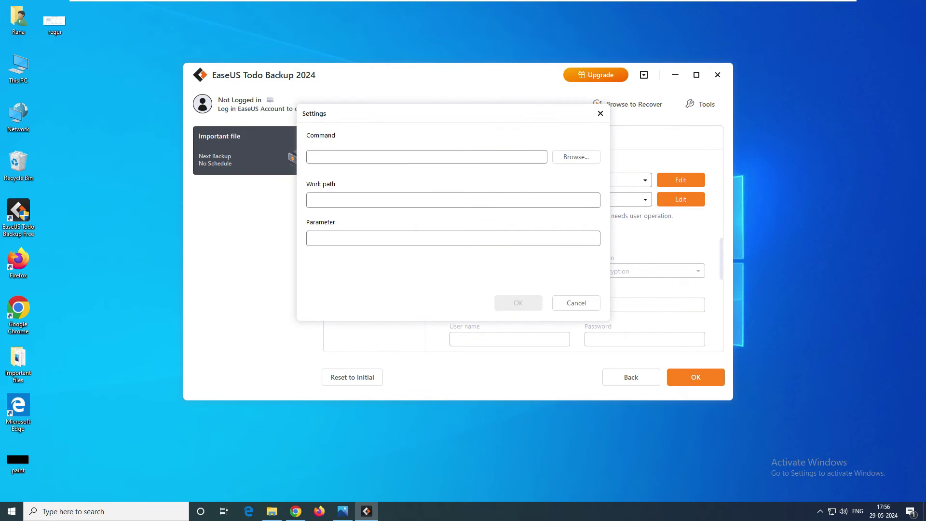
left_click(601, 113)
Review the Offsite Copy, File Settings, Disk/Volume Settings and User Account options.
left_click(359, 258)
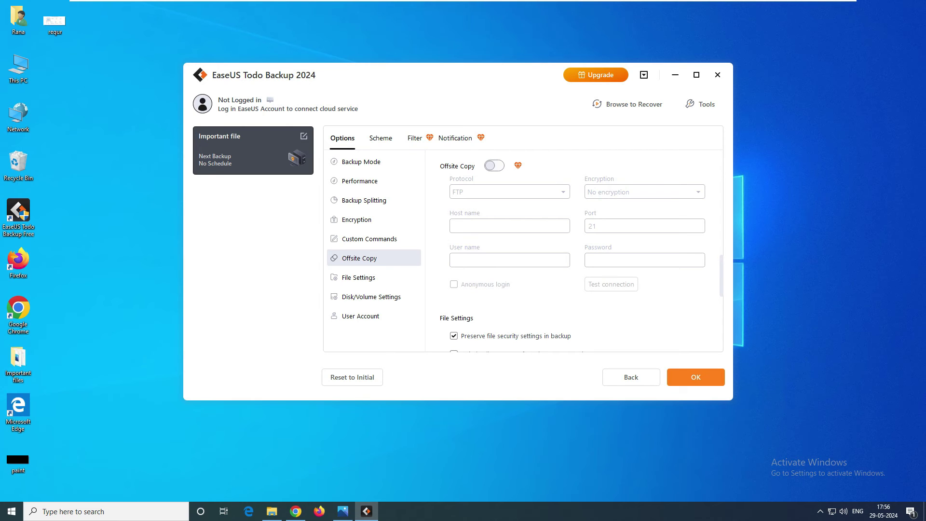
left_click(374, 276)
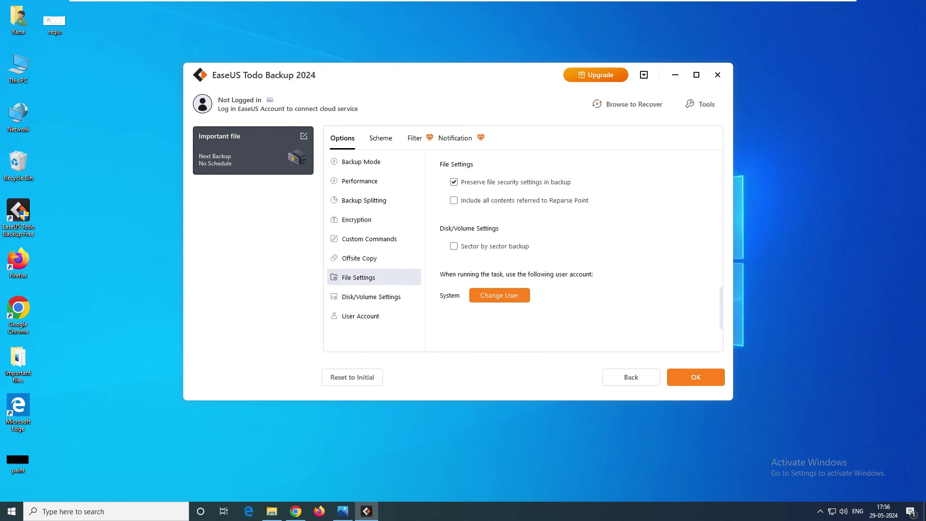
left_click(370, 296)
left_click(361, 316)
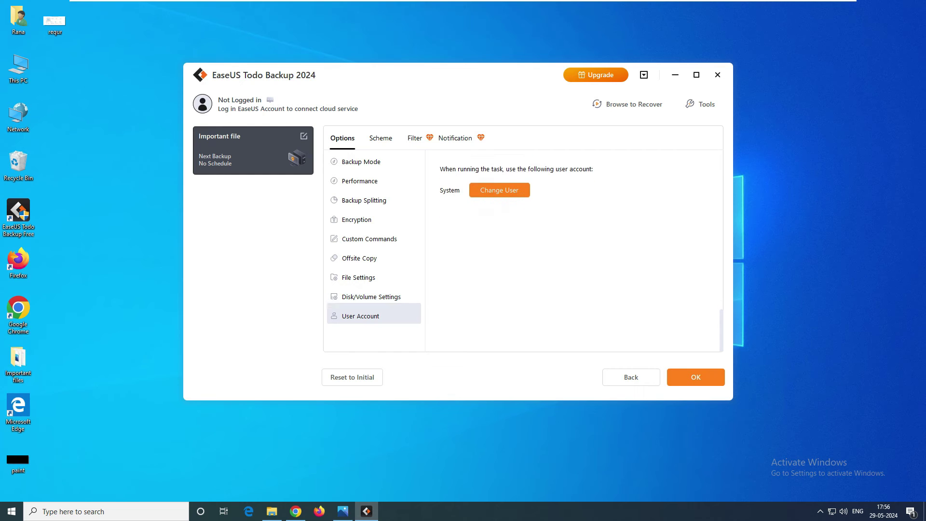
Review the one-time backup scheme, then set the schedule to daily at 20:30.
left_click(381, 138)
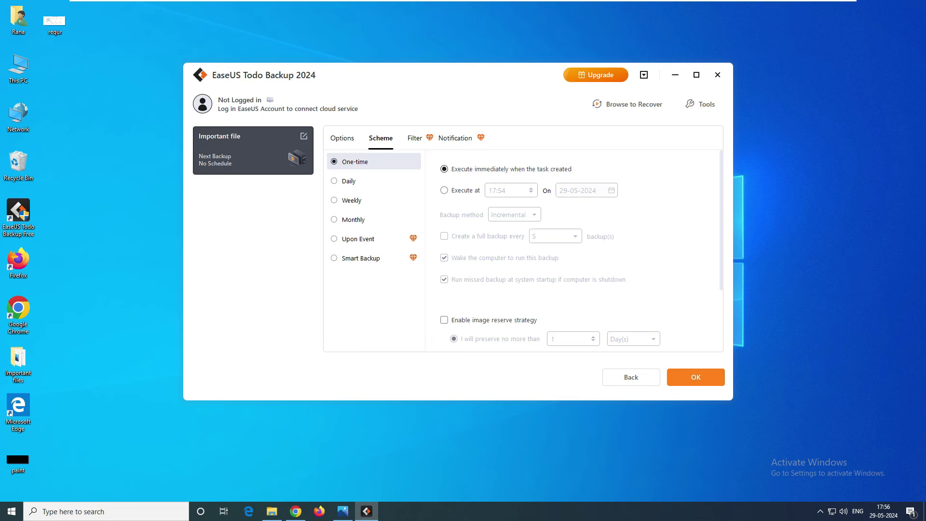
scroll(572, 250, "down", 3)
scroll(572, 251, "up", 3)
left_click(348, 181)
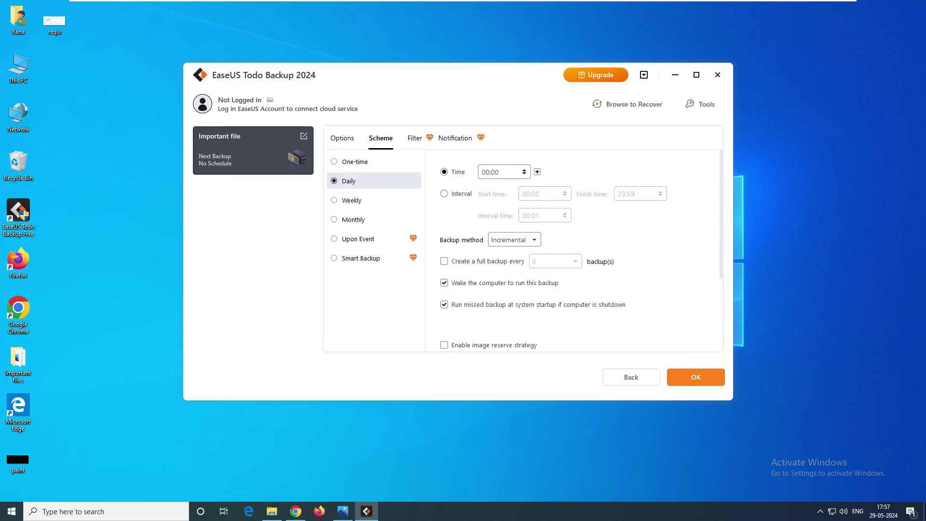
type("20:30")
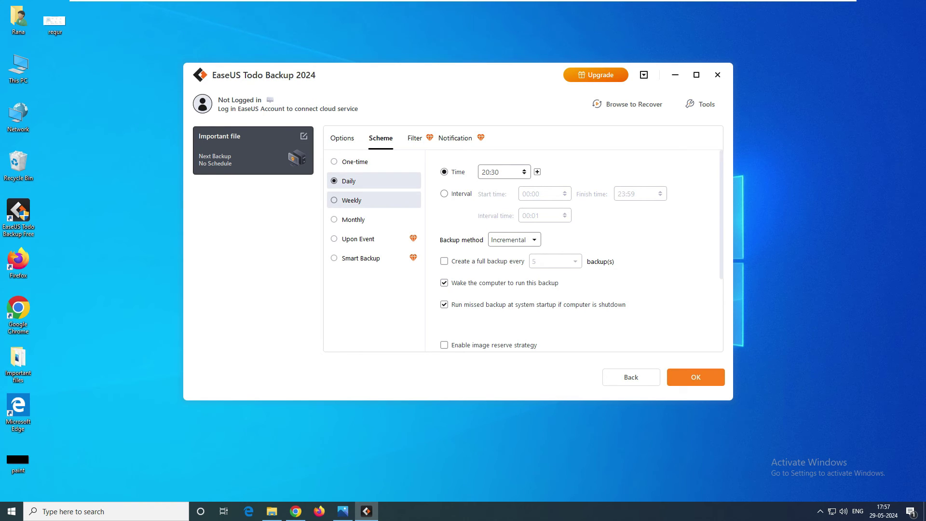
Set the backup schedule to weekly at 20:30 on Tuesday and Friday only.
left_click(351, 200)
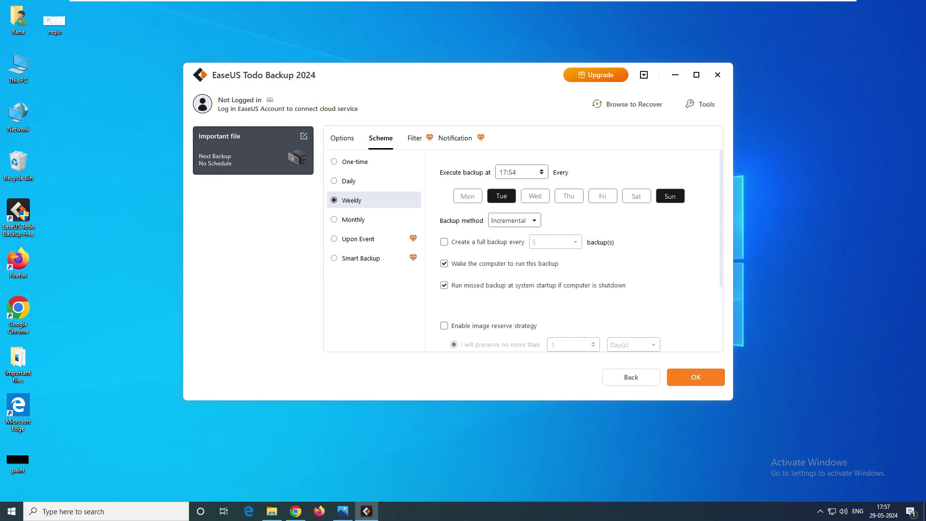
left_click(602, 196)
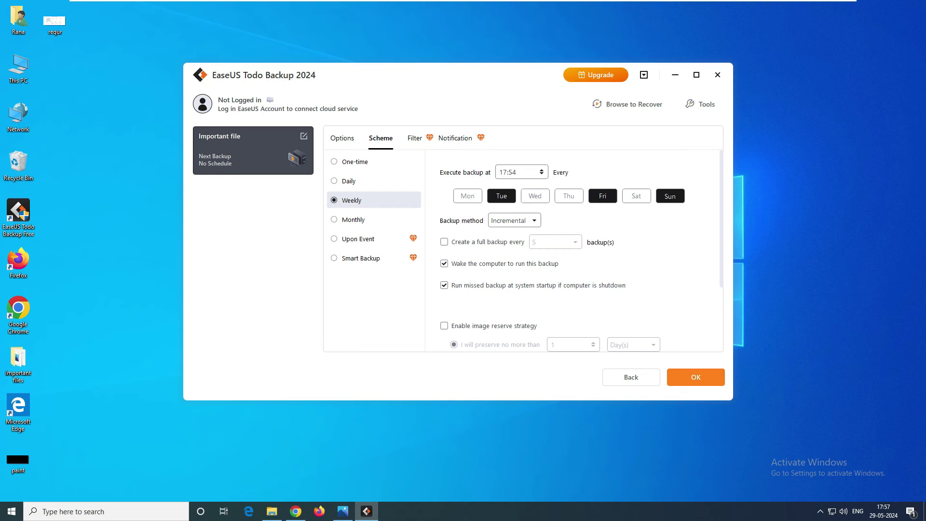
double_click(503, 172)
type("08")
key("ctrl+a")
type("20:30")
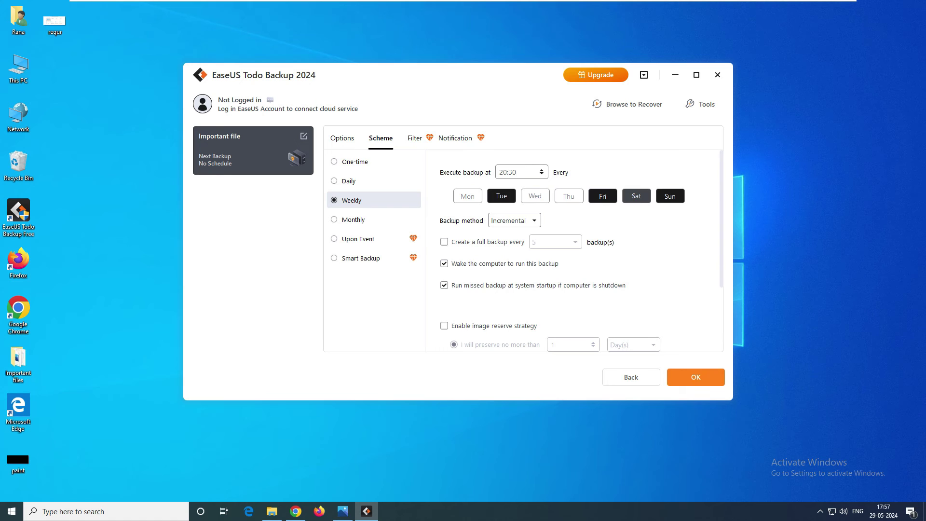
left_click(670, 196)
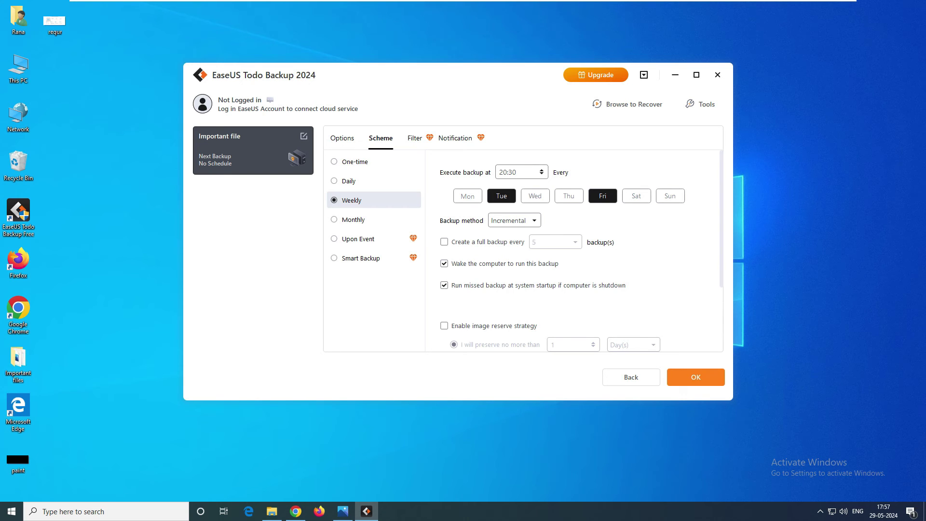
Try the monthly scheme on day 1 and the Upon Event scheme, then select Smart Backup.
left_click(353, 219)
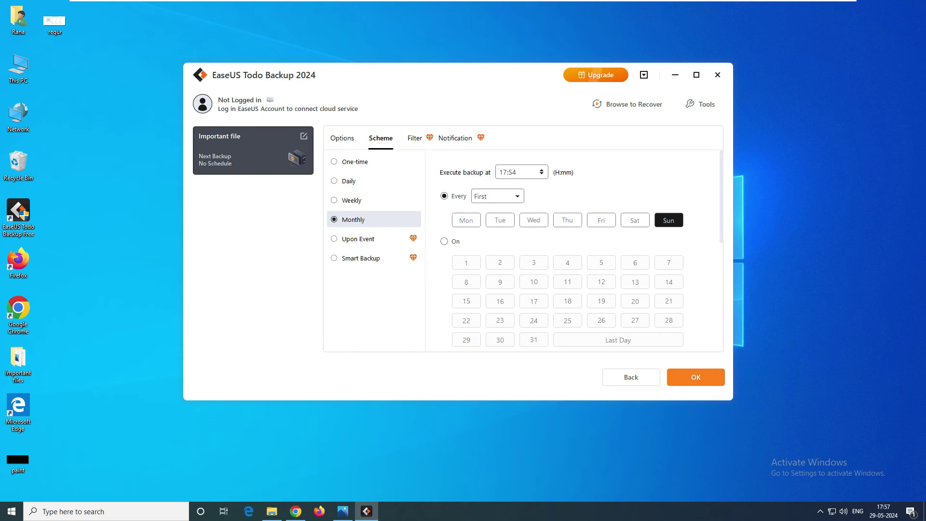
left_click(444, 241)
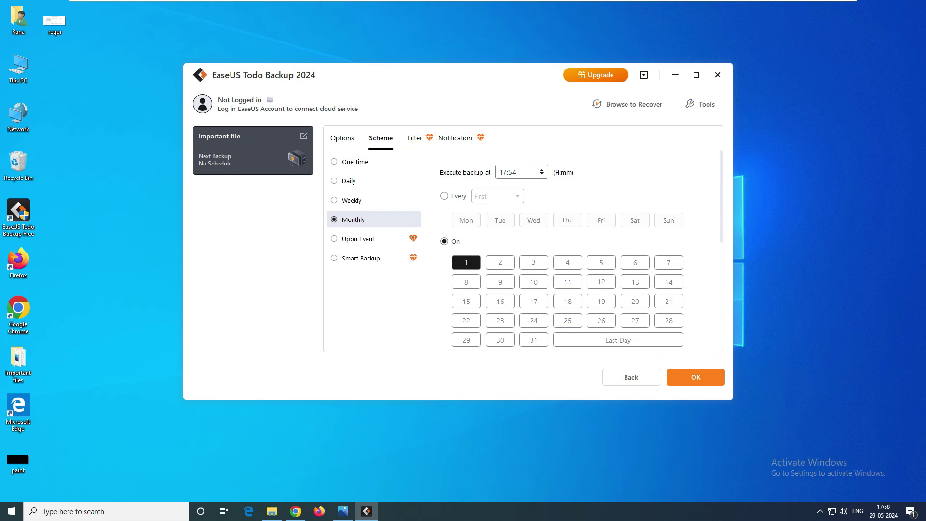
left_click(358, 239)
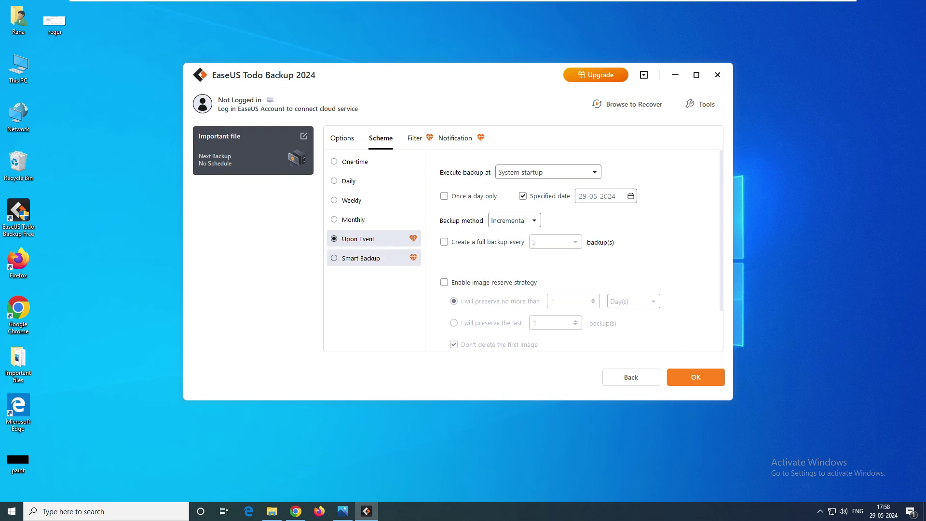
left_click(360, 258)
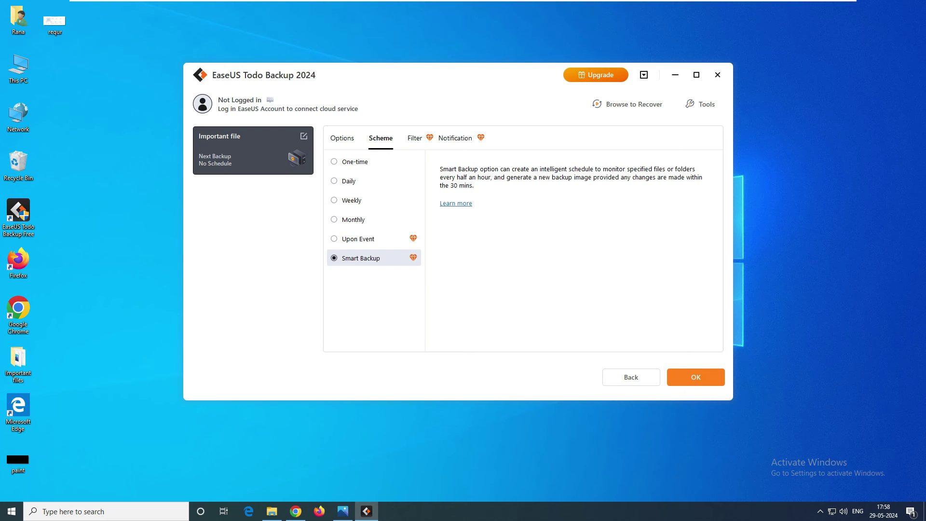
Bring up the backup filter settings and enable the backup filter.
left_click(414, 138)
left_click(404, 161)
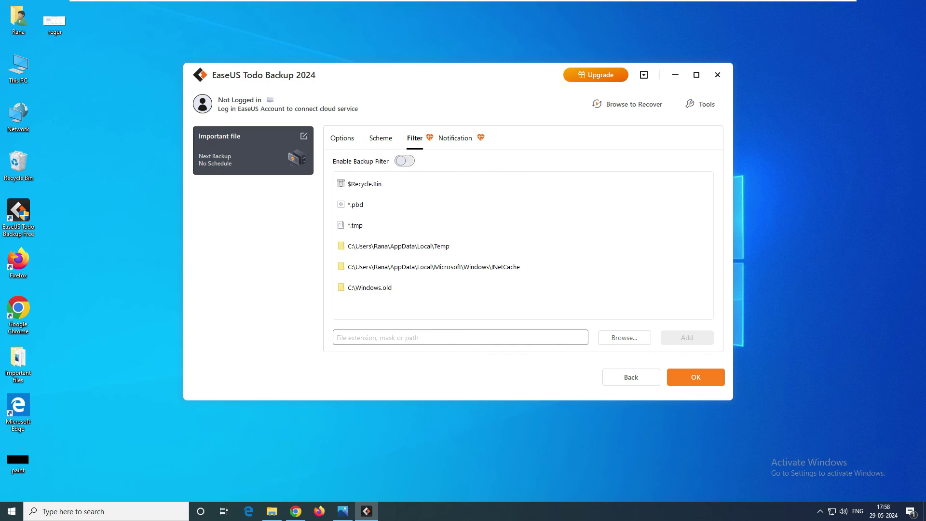
left_click(404, 161)
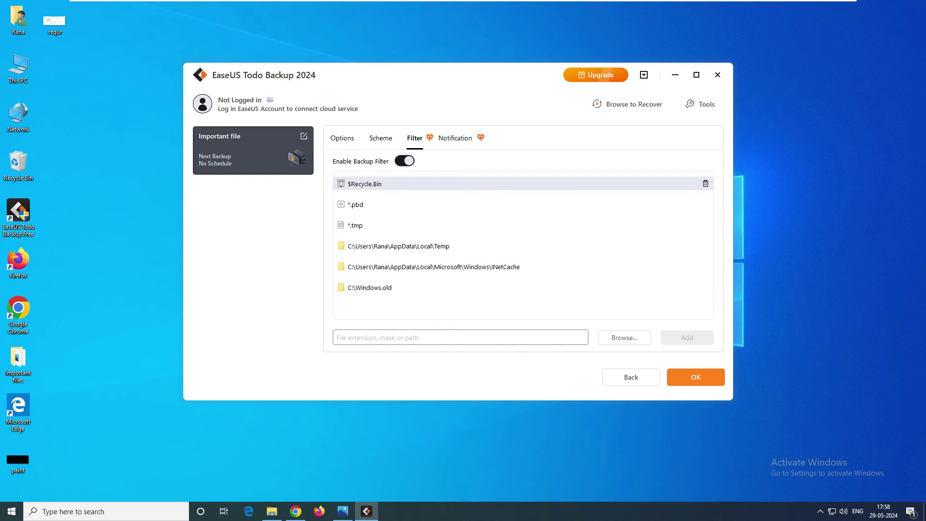
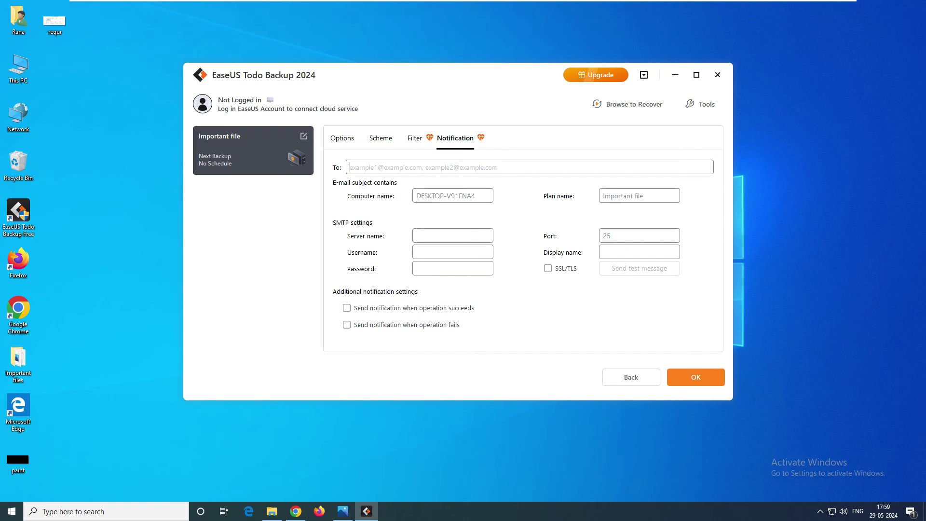
Set the notification SMTP server name to smtp.google.com and the port to 445.
key("Tab")
key("Tab")
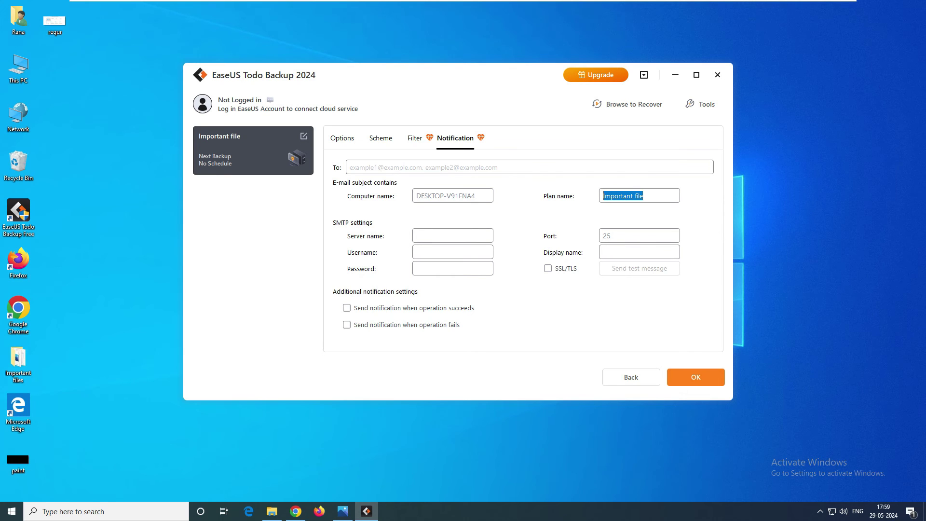
key("Tab")
type("smtp.google.com")
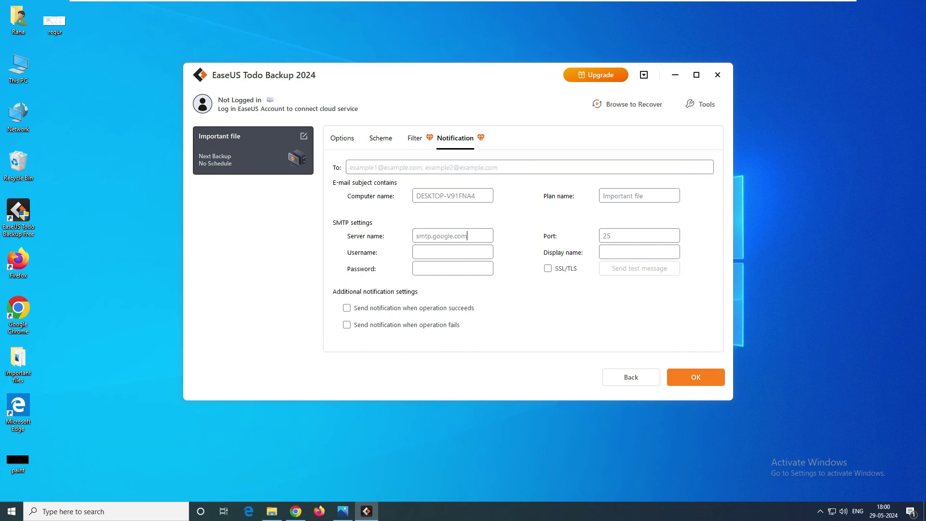
key("Tab")
type("445")
Highlight the computer name for the e-mail subject, then select the notification options for both successful and failed operations.
left_click_drag(476, 196, 415, 196)
left_click(476, 195)
left_click_drag(477, 196, 415, 196)
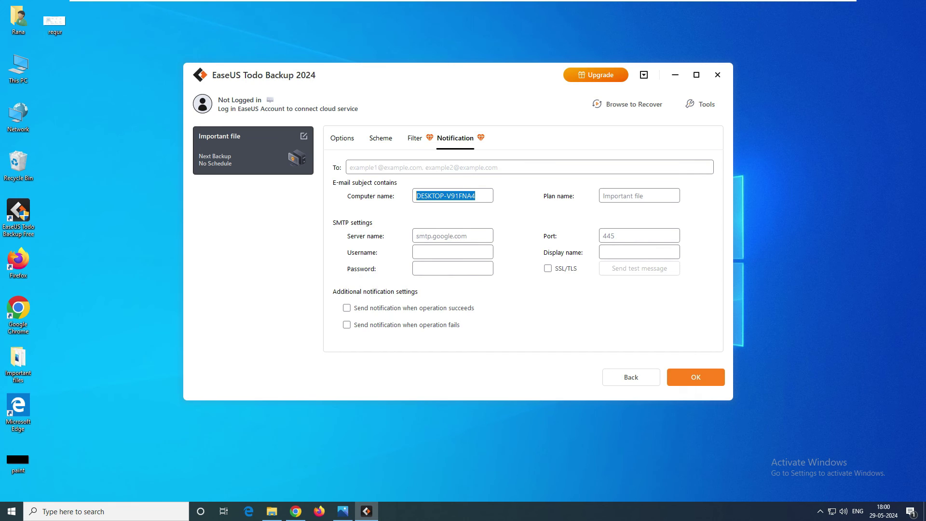
left_click(416, 251)
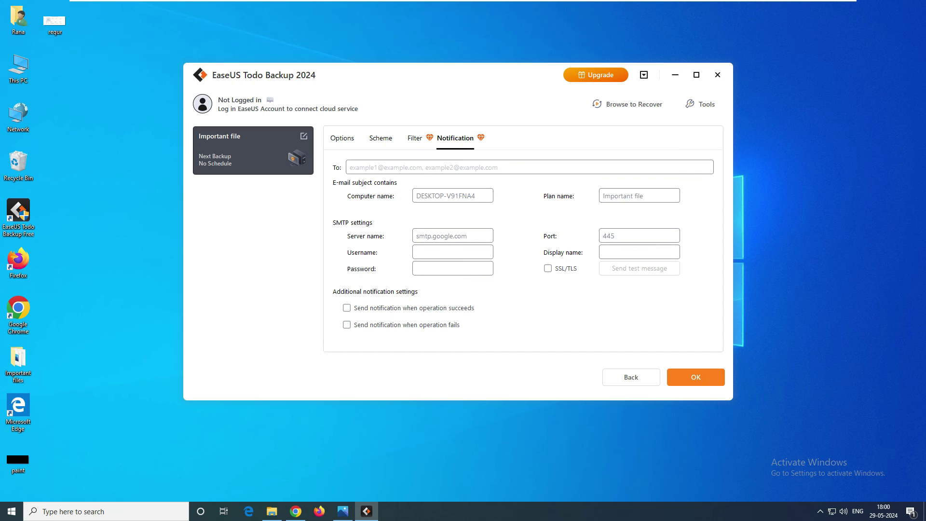
left_click(346, 307)
left_click(346, 324)
Review the backup options, the Daily scheme, and the filter and notification settings again.
left_click(342, 138)
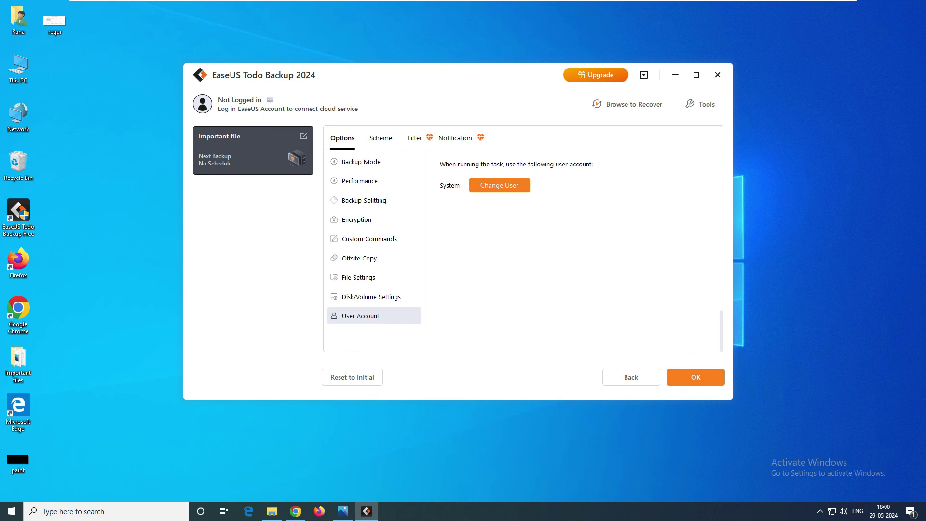
left_click(381, 138)
left_click(348, 180)
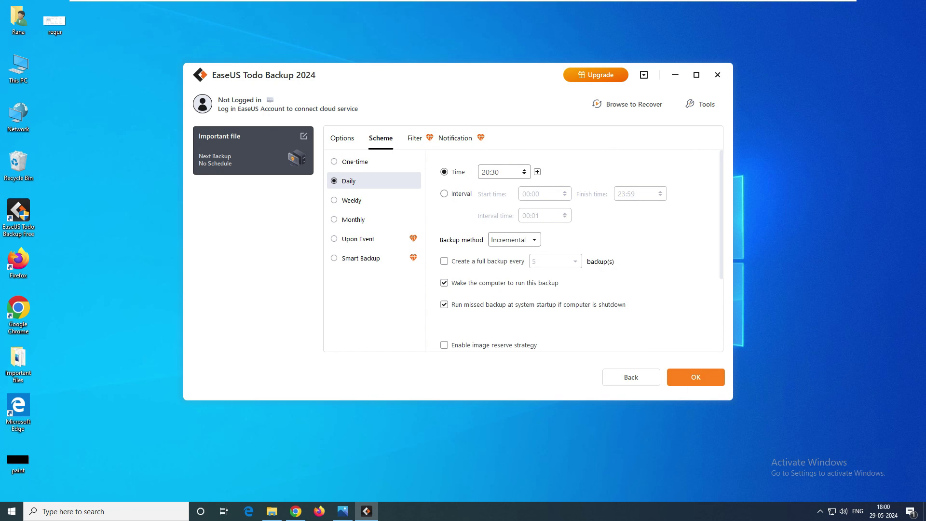
left_click(342, 138)
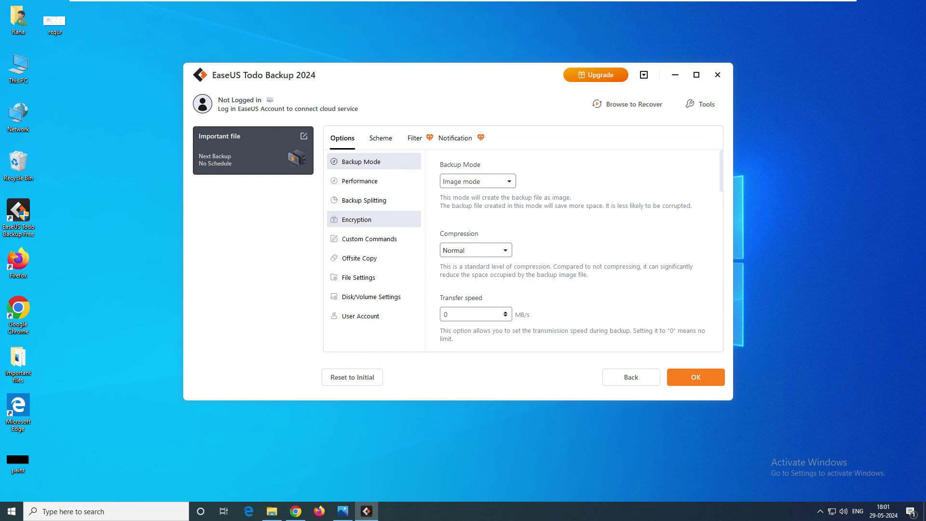
left_click(380, 138)
left_click(414, 138)
left_click(454, 138)
left_click(381, 137)
left_click(341, 138)
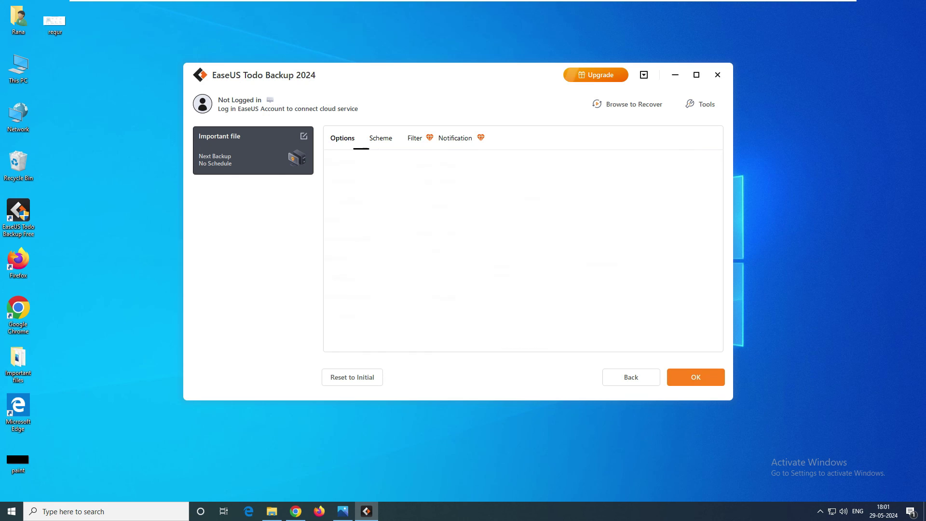
Reset all backup parameters to their initial values and run the Important file backup to E:\backup01.
left_click(352, 377)
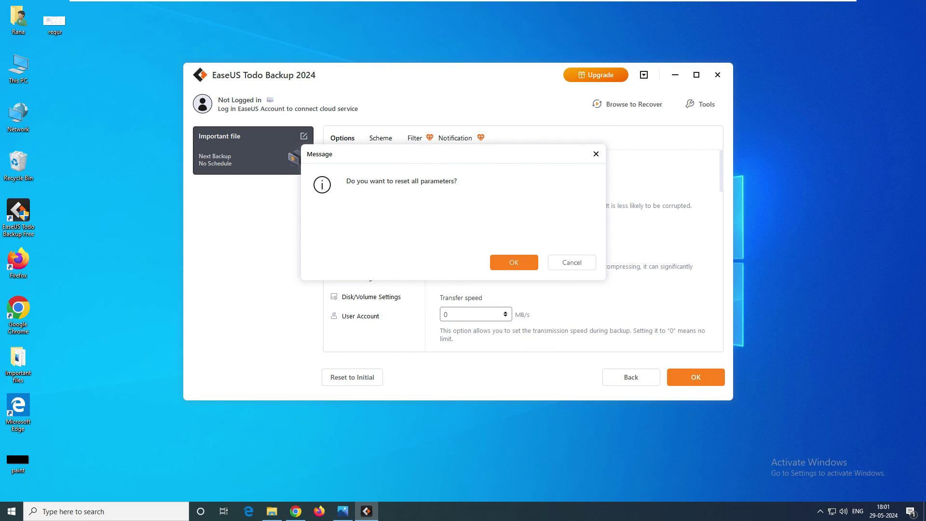
left_click(514, 262)
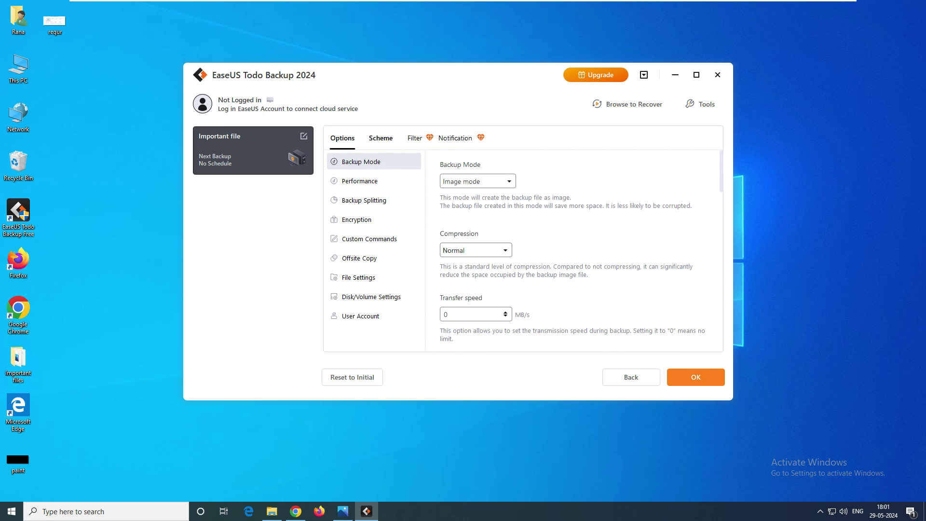
left_click(380, 138)
left_click(630, 377)
left_click(695, 376)
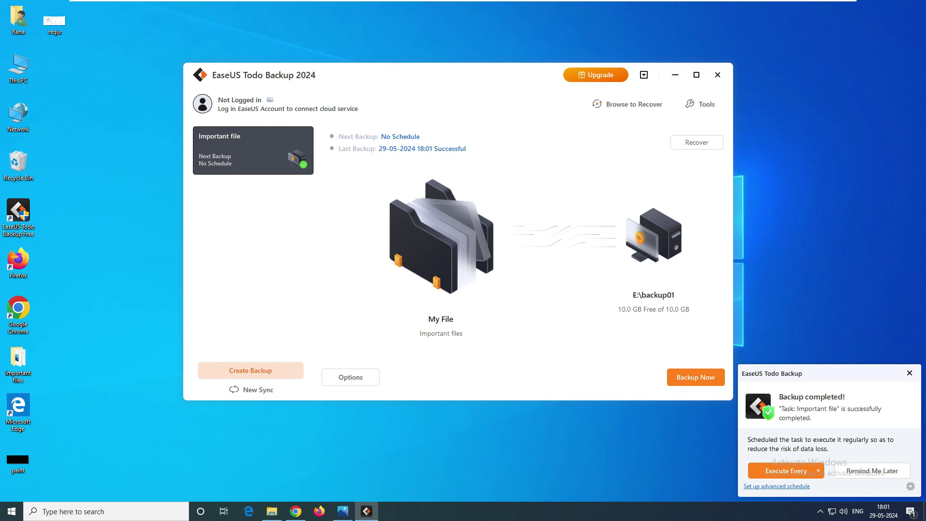
Check the backup image file in the Important file folder of E:\backup01 in File Explorer, then close the window.
left_click(272, 511)
double_click(111, 63)
left_click(151, 62)
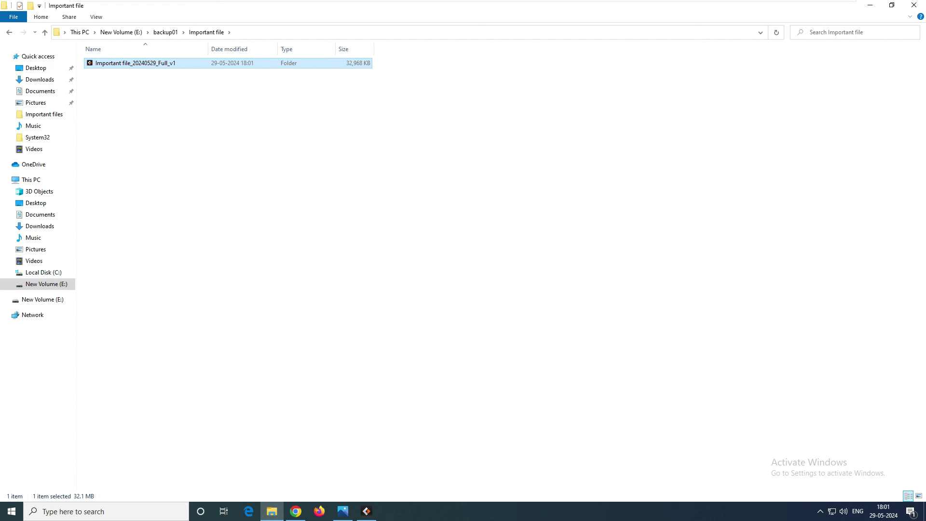
left_click(914, 5)
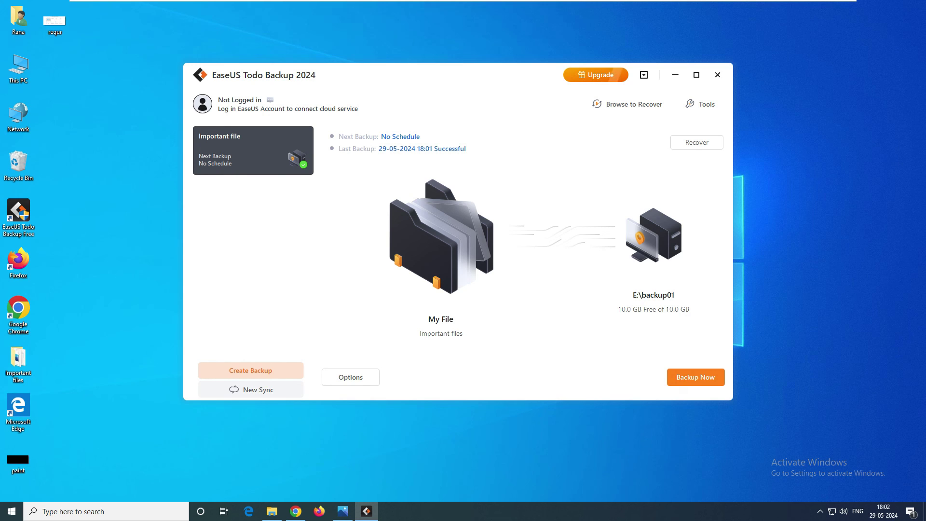
Start a new file sync task.
left_click(251, 389)
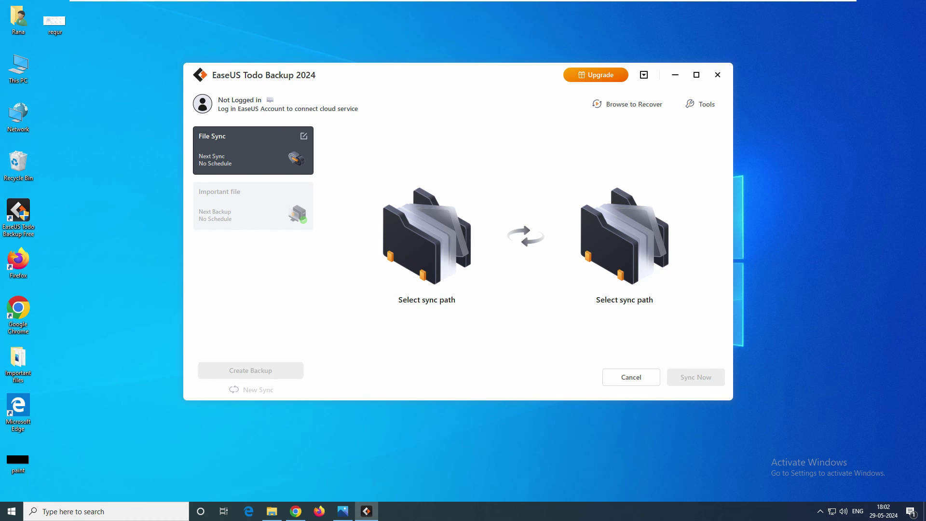
mouse_move(234, 306)
left_mouse_down()
mouse_move(230, 328)
mouse_move(291, 319)
mouse_move(218, 326)
left_mouse_up()
left_click_drag(221, 330, 282, 322)
left_click_drag(420, 333, 422, 351)
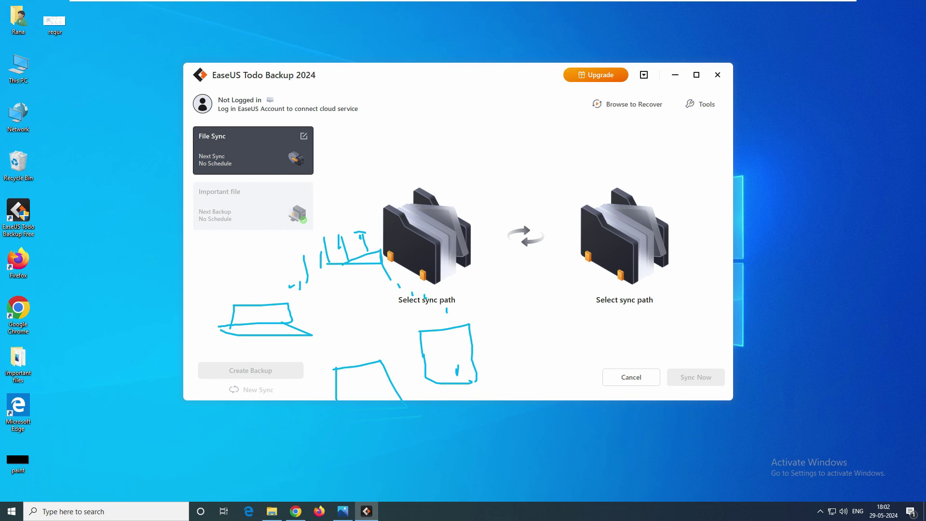
mouse_move(306, 326)
left_mouse_down()
mouse_move(340, 344)
mouse_move(311, 334)
mouse_move(330, 312)
left_mouse_up()
mouse_move(319, 327)
left_mouse_down()
mouse_move(336, 325)
mouse_move(340, 344)
left_mouse_up()
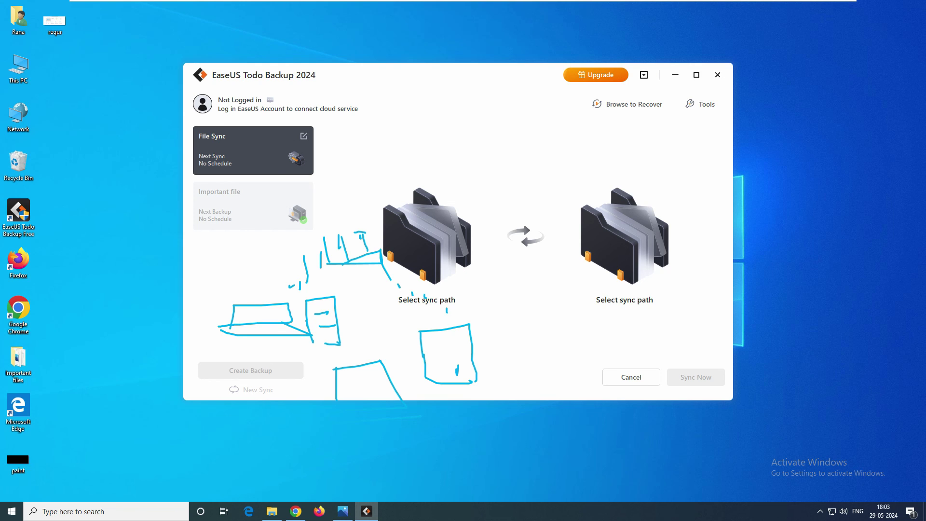
mouse_move(434, 344)
left_mouse_down()
mouse_move(442, 359)
mouse_move(452, 335)
mouse_move(454, 360)
left_mouse_up()
left_click_drag(328, 311, 341, 311)
left_click_drag(345, 309, 363, 322)
left_click_drag(461, 352, 434, 352)
mouse_move(339, 356)
left_mouse_down()
mouse_move(389, 356)
mouse_move(386, 336)
mouse_move(365, 338)
left_mouse_up()
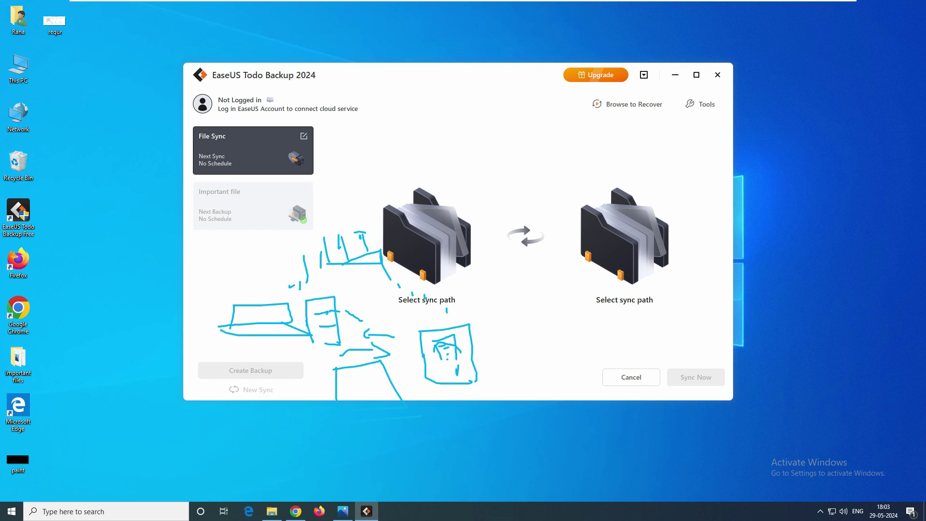
mouse_move(443, 350)
left_mouse_down()
mouse_move(454, 347)
mouse_move(453, 356)
left_mouse_up()
mouse_move(444, 364)
left_mouse_down()
mouse_move(307, 316)
mouse_move(318, 323)
left_mouse_up()
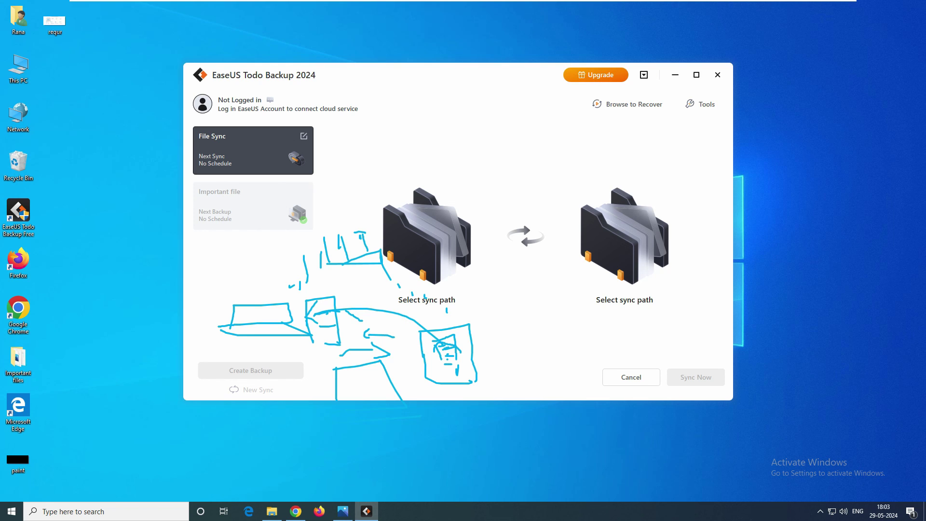